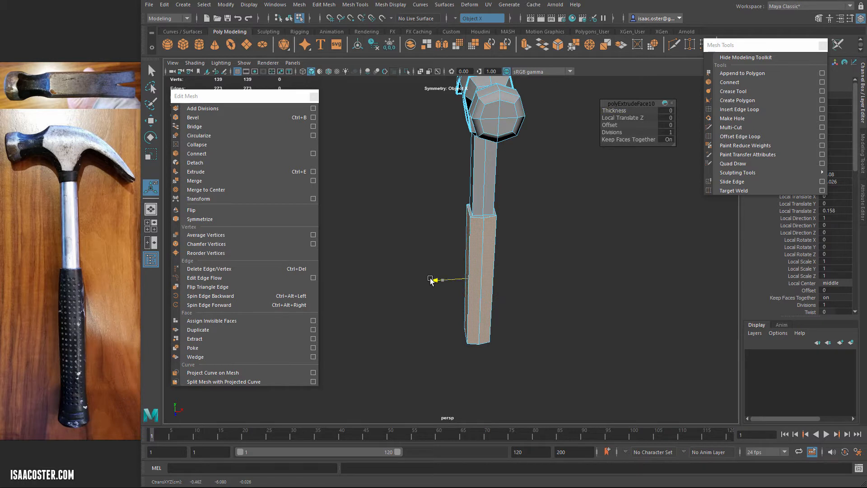
Scale up the ring of vertices around the top shoulder of the hammer's grip slightly
alt+drag(411, 310, 257, 309)
key(f)
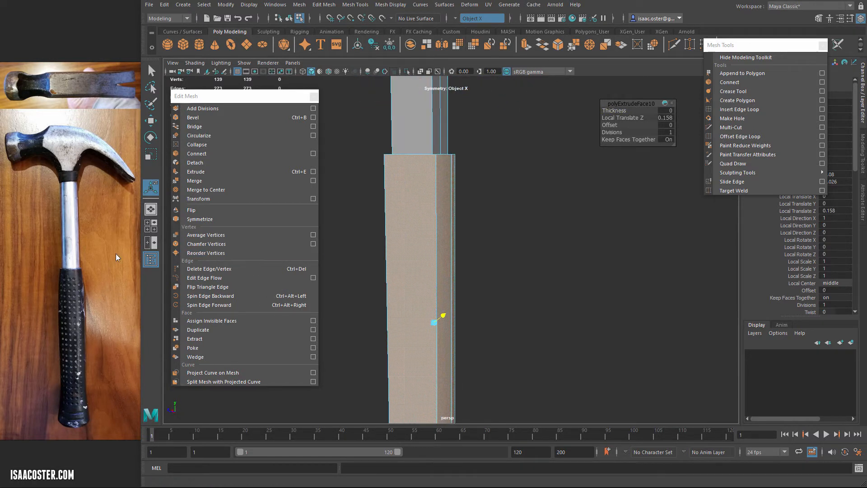
alt+drag(466, 243, 502, 293)
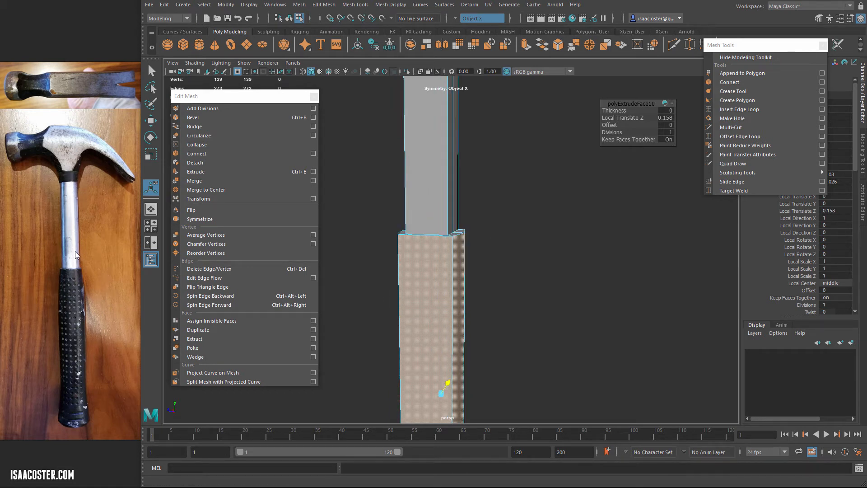
scroll(602, 288, down, 3)
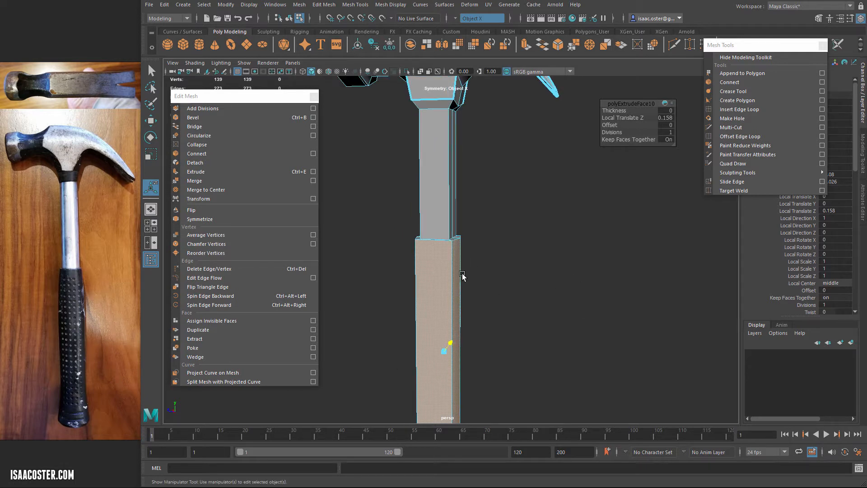
right_drag(435, 253, 492, 219)
drag(492, 220, 478, 344)
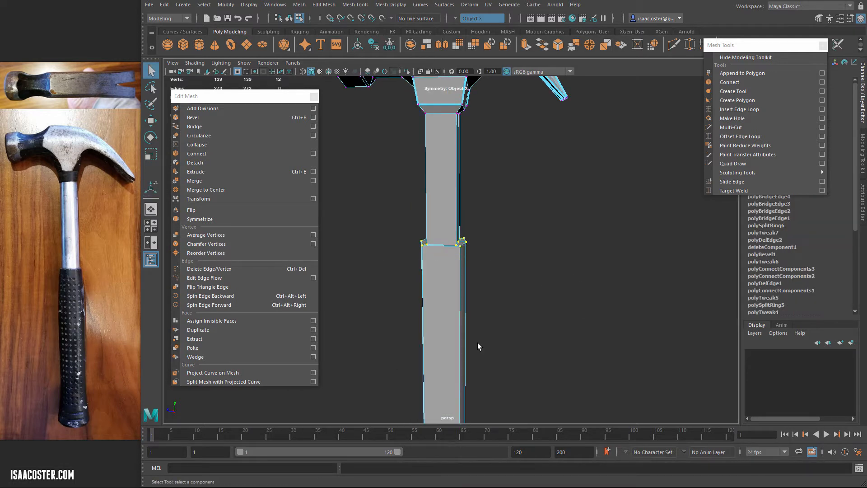
key(f)
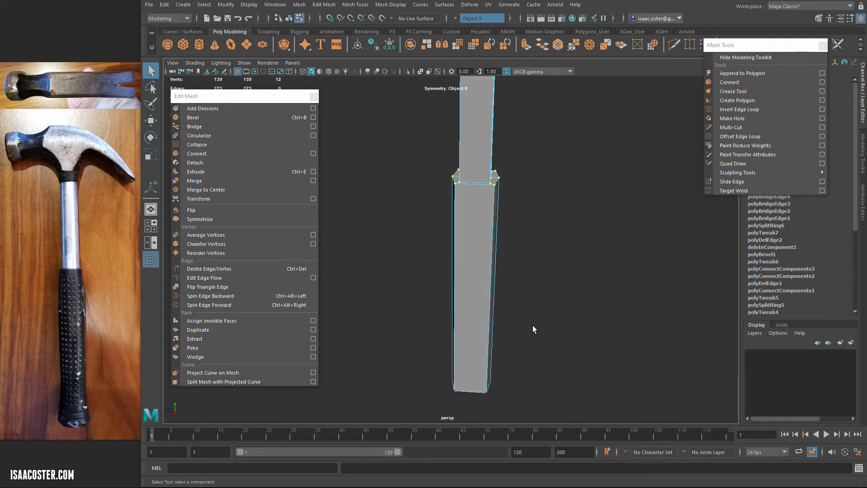
key(e)
key(r)
drag(477, 180, 483, 188)
Scale up the vertices at the butt end of the grip to widen its base
drag(467, 391, 460, 399)
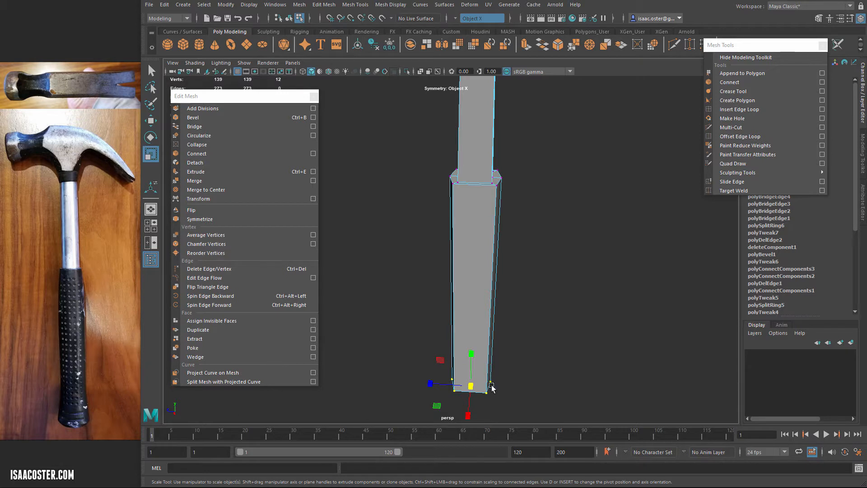
drag(471, 387, 479, 388)
click(591, 330)
Move the grip's top shoulder vertices down the handle and lower the vertices of its butt end
alt+drag(591, 329, 460, 329)
right_drag(460, 329, 461, 330)
alt+right_drag(415, 207, 397, 256)
alt+drag(397, 256, 377, 278)
drag(424, 240, 474, 253)
key(w)
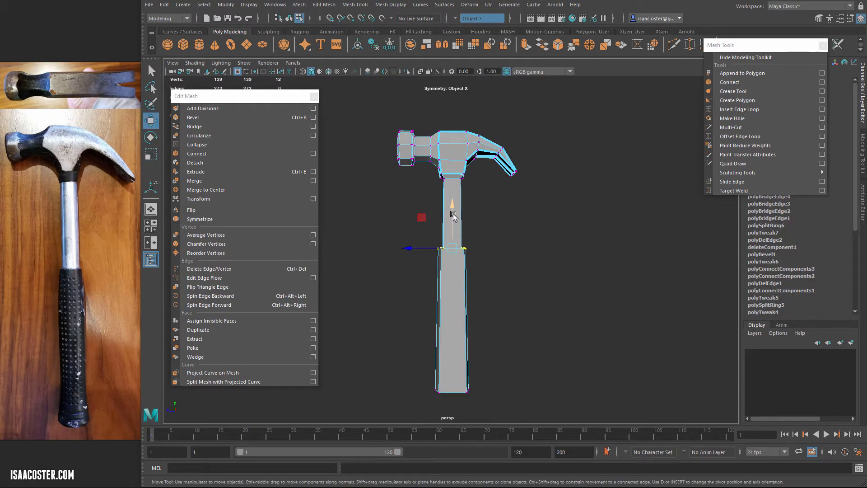
drag(451, 218, 451, 230)
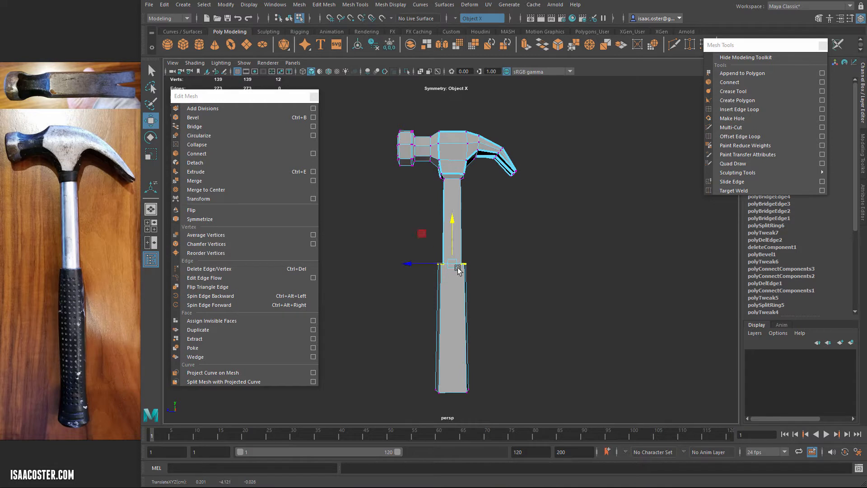
drag(503, 383, 406, 420)
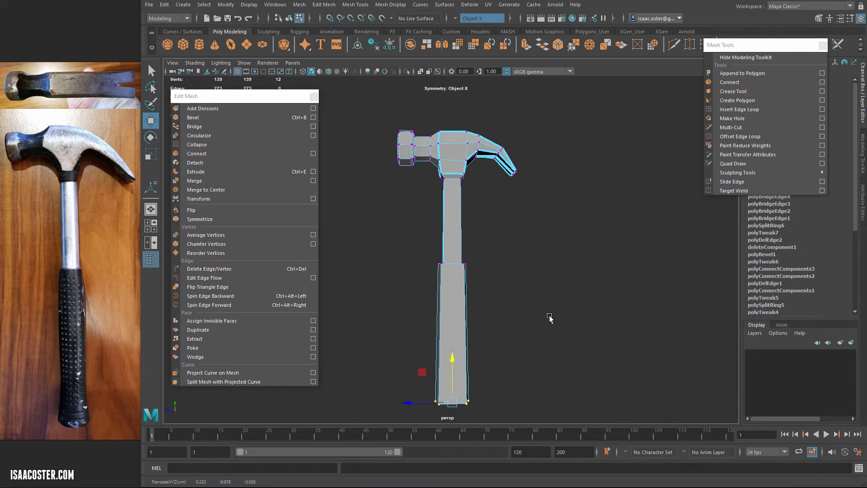
Insert an edge loop around the metal shaft, partway between the hammer head and the grip
key(F8)
scroll(455, 364, up, 5)
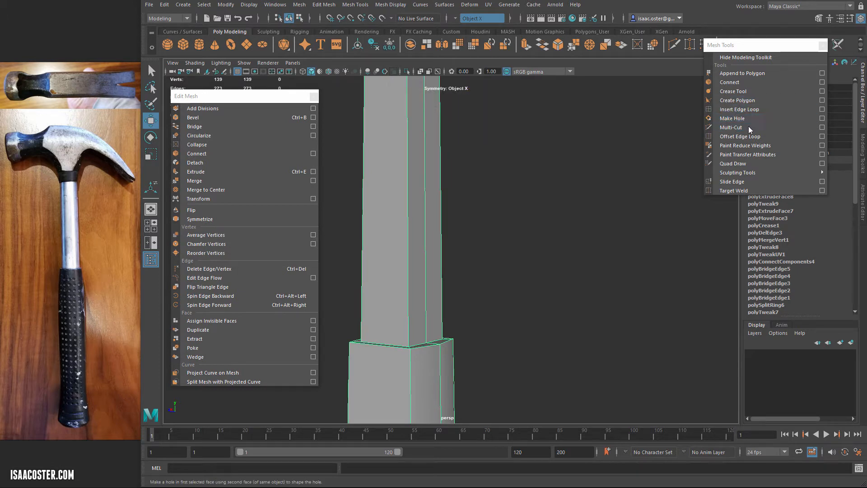
click(753, 113)
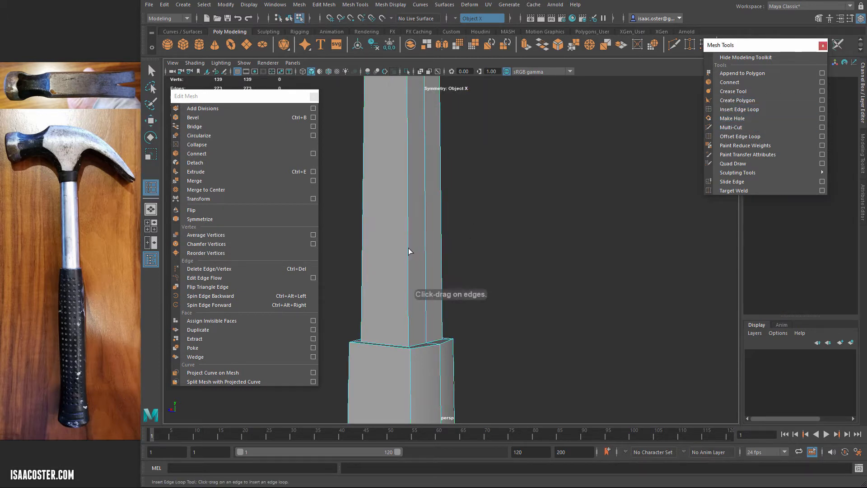
click(410, 232)
Select the vertices of the shaft's new edge loop and scale them up uniformly by about 1.06
alt+drag(487, 230, 497, 241)
right_drag(437, 237, 381, 253)
click(364, 238)
mouse_move(455, 218)
alt+mouse_down()
mouse_move(333, 257)
mouse_move(382, 205)
mouse_move(452, 205)
alt+mouse_up()
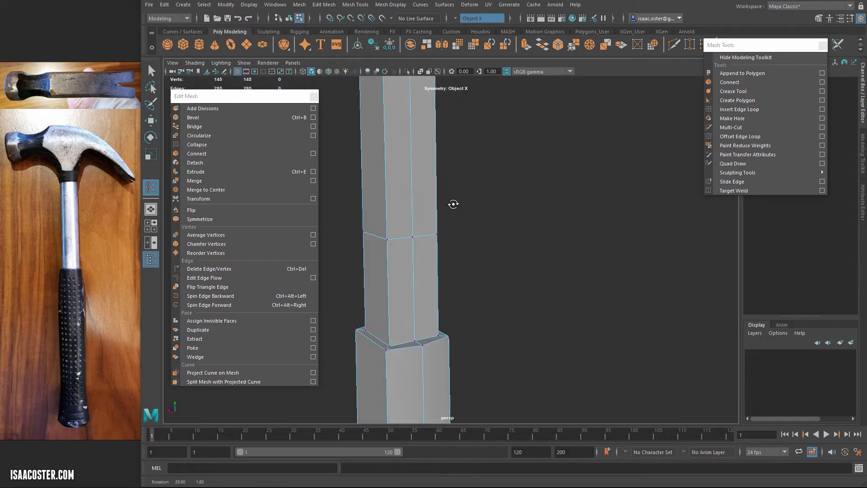
right_drag(437, 233, 437, 234)
drag(472, 214, 334, 265)
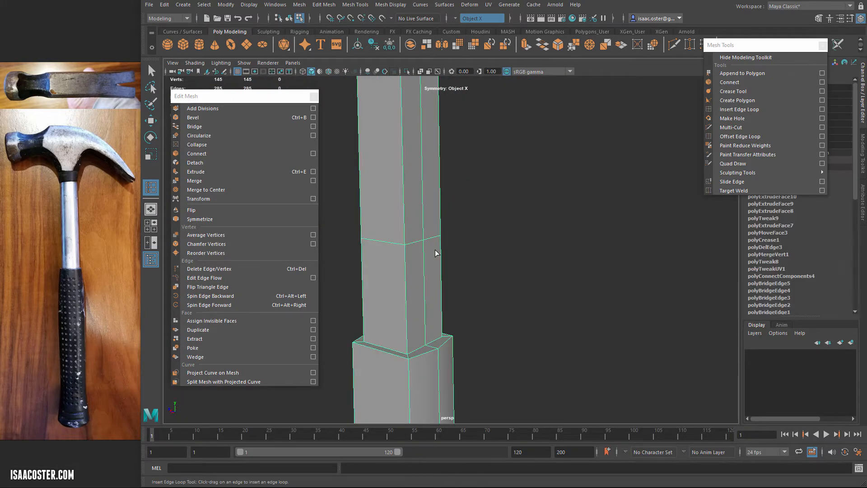
right_drag(435, 250, 406, 231)
click(406, 251)
click(151, 70)
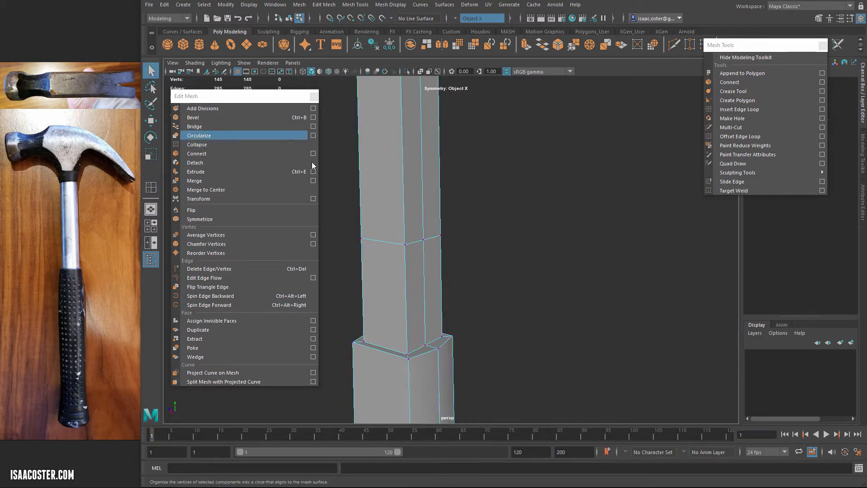
drag(380, 240, 335, 249)
key(r)
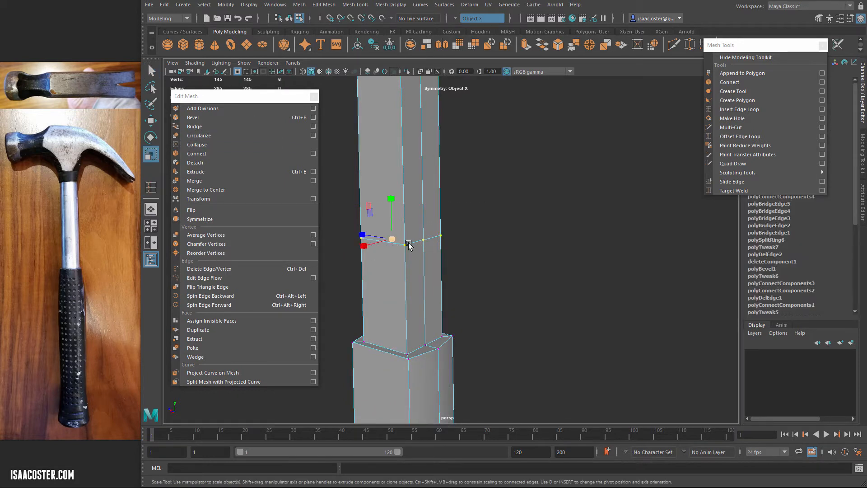
mouse_move(427, 241)
right_down()
mouse_move(452, 258)
mouse_move(423, 248)
mouse_move(427, 242)
right_up()
drag(396, 240, 397, 241)
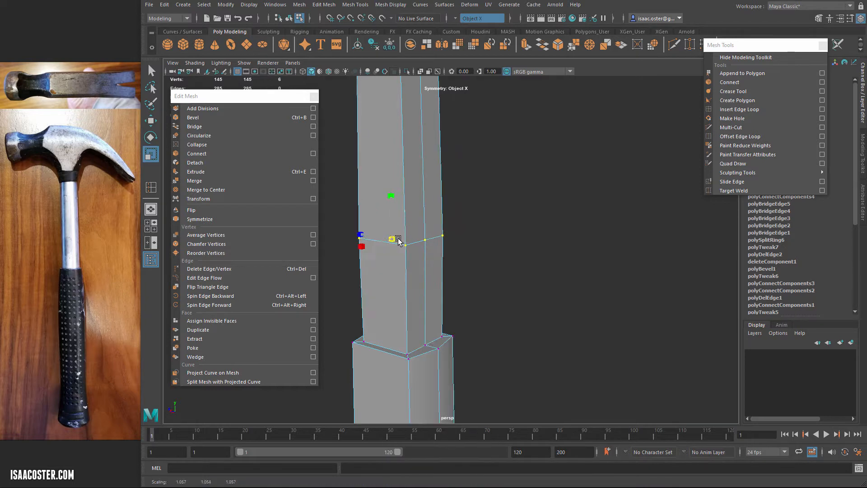
Crease the inner and outer edge loops around the grip's top shoulder with a crease value of about 3.4
alt+right_drag(485, 279, 315, 263)
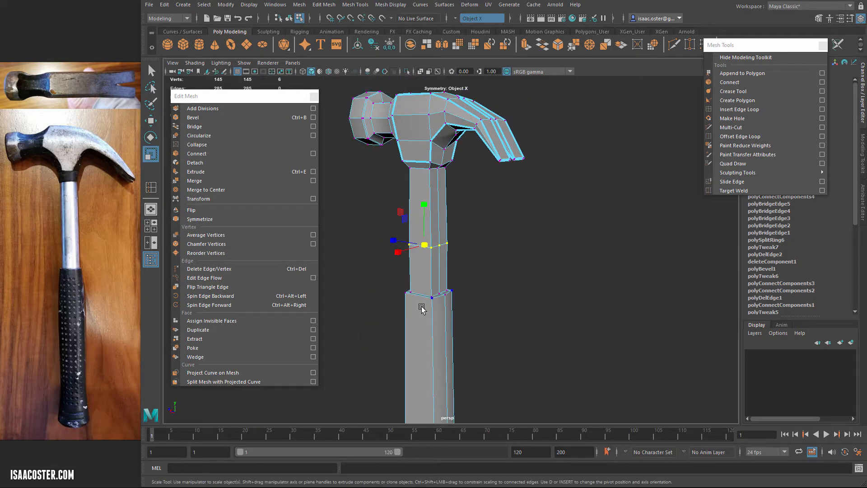
key(3)
mouse_move(456, 316)
alt+mouse_down()
mouse_move(517, 304)
mouse_move(500, 325)
mouse_move(449, 315)
mouse_move(488, 333)
mouse_move(456, 332)
alt+mouse_up()
alt+middle_drag(455, 332, 469, 262)
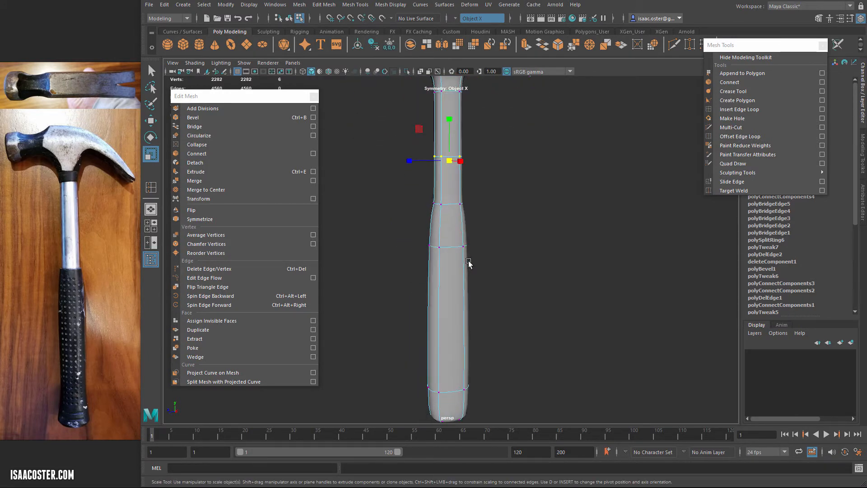
key(1)
scroll(438, 231, up, 7)
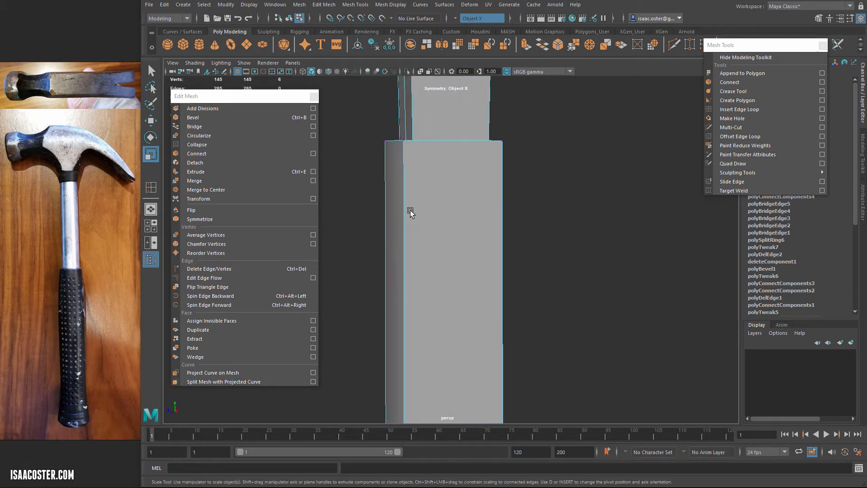
alt+drag(410, 211, 402, 227)
alt+middle_drag(402, 227, 398, 241)
alt+drag(398, 242, 412, 186)
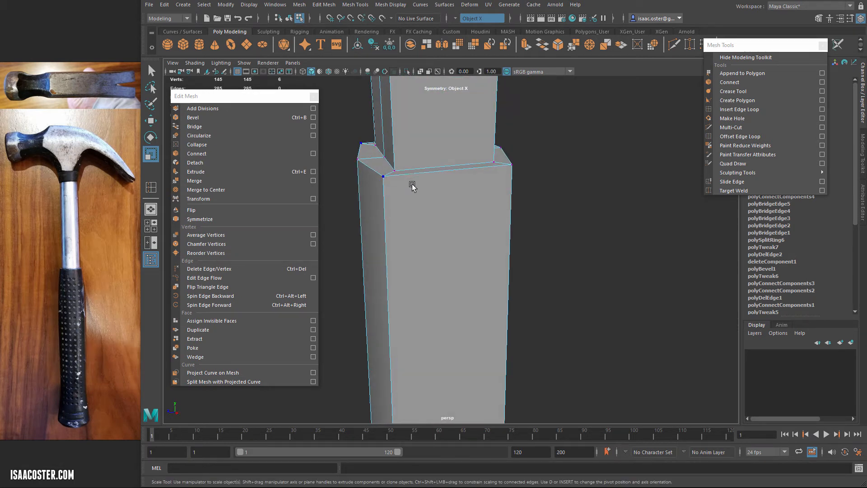
alt+drag(410, 152, 453, 207)
right_drag(433, 226, 436, 212)
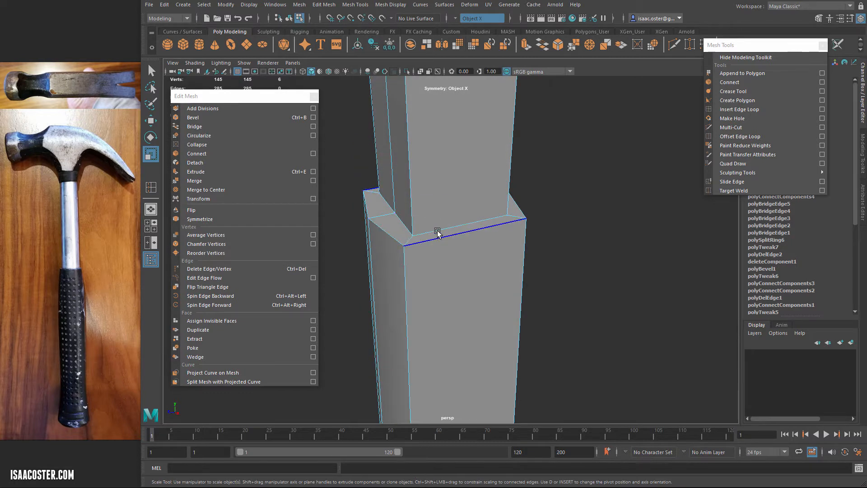
click(438, 229)
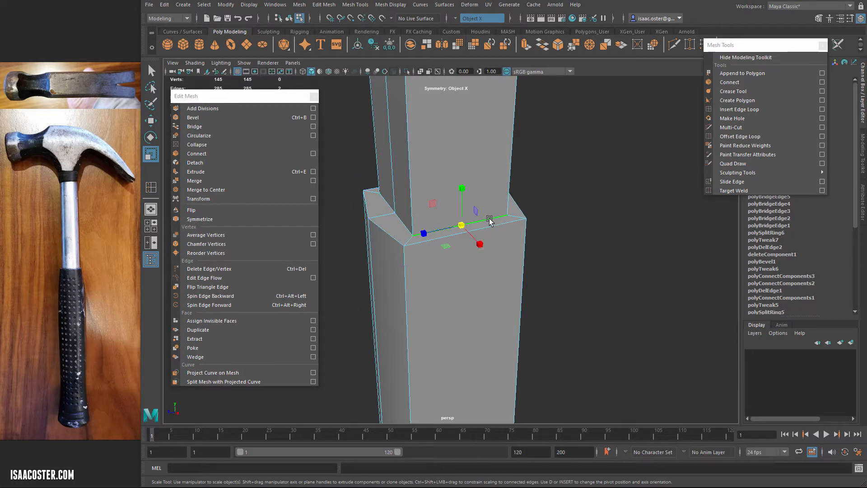
double_click(448, 237)
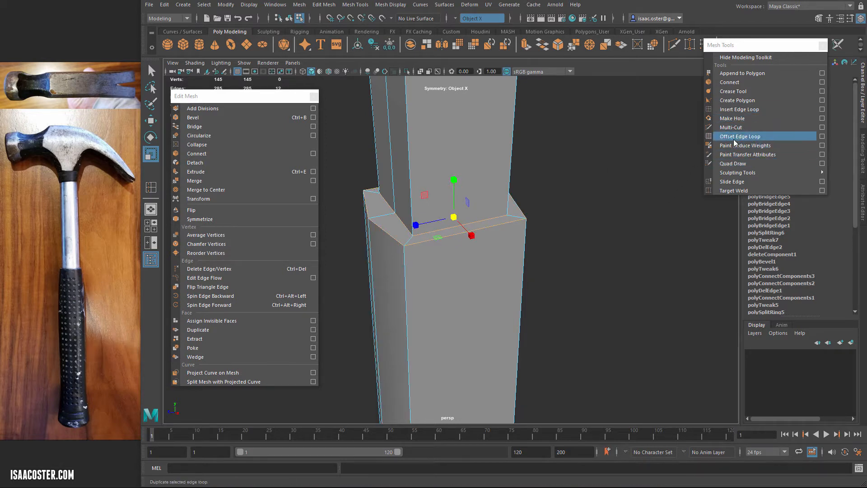
click(723, 91)
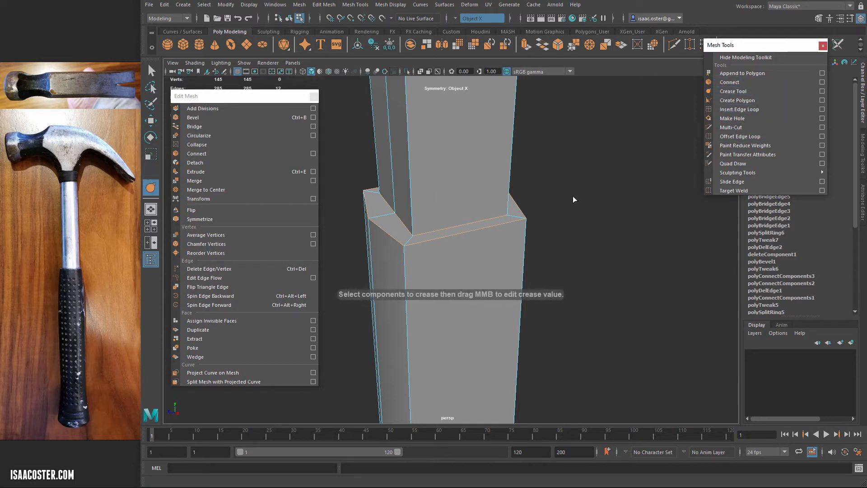
middle_drag(572, 196, 635, 204)
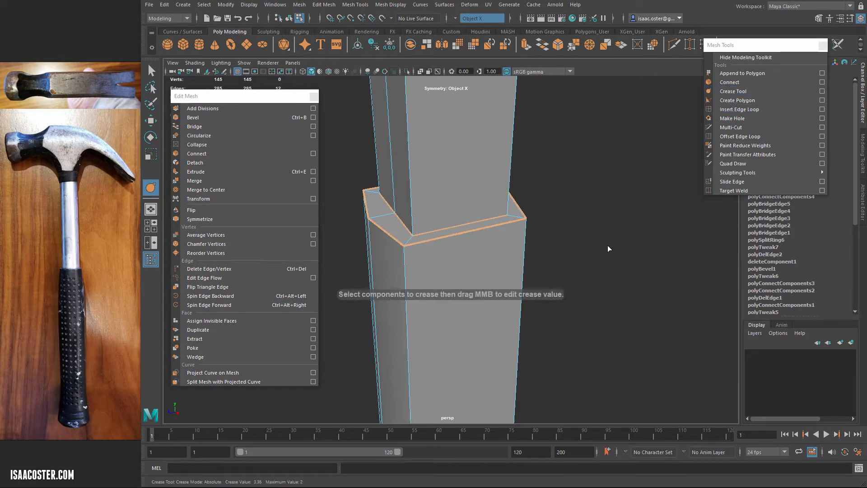
Preview the smoothed mesh and inspect the grip from its creased shoulder down to the butt end
alt+drag(608, 248, 514, 250)
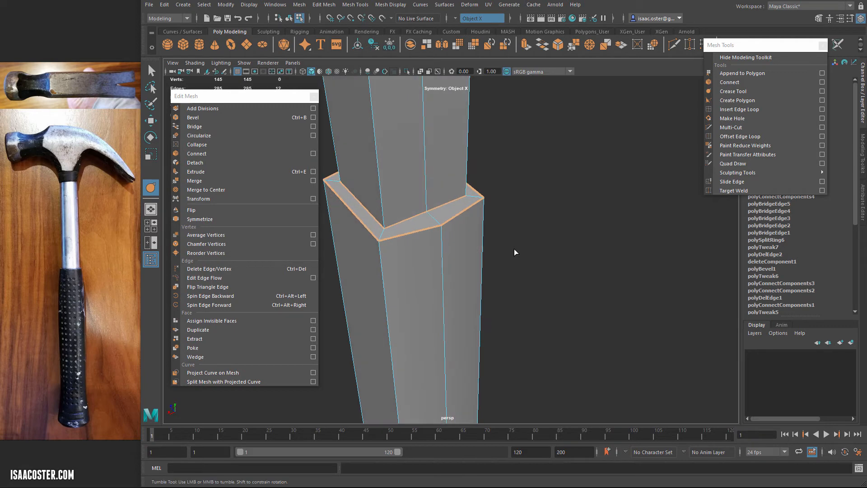
key(3)
alt+right_drag(554, 262, 429, 253)
alt+drag(427, 257, 534, 242)
alt+right_drag(534, 242, 392, 223)
mouse_move(392, 223)
alt+mouse_down()
mouse_move(353, 246)
mouse_move(393, 193)
mouse_move(408, 224)
mouse_move(442, 215)
alt+mouse_up()
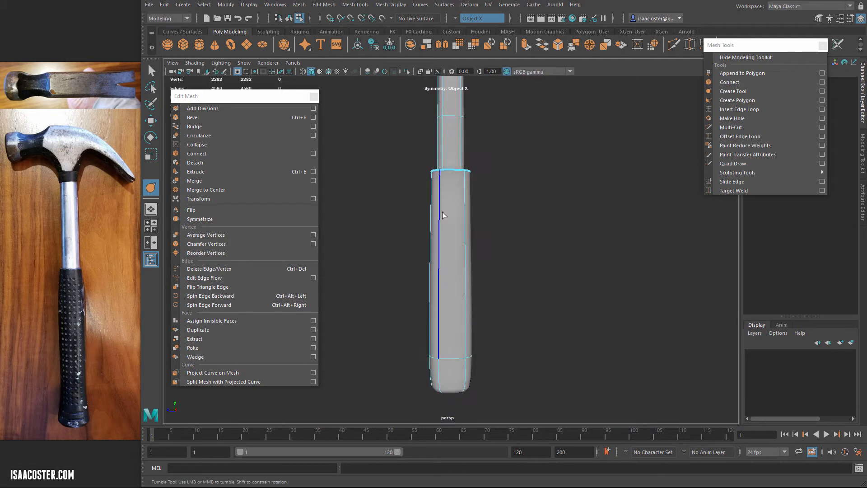
alt+drag(445, 338, 441, 283)
alt+right_drag(441, 283, 568, 295)
alt+drag(569, 296, 568, 314)
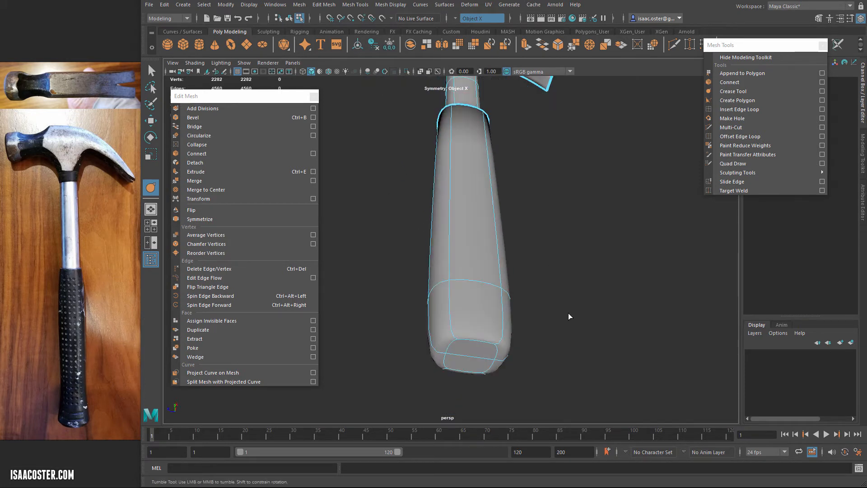
Return to the unsmoothed mesh and insert an edge loop around the grip just above its butt end
right_drag(504, 291, 503, 269)
click(151, 71)
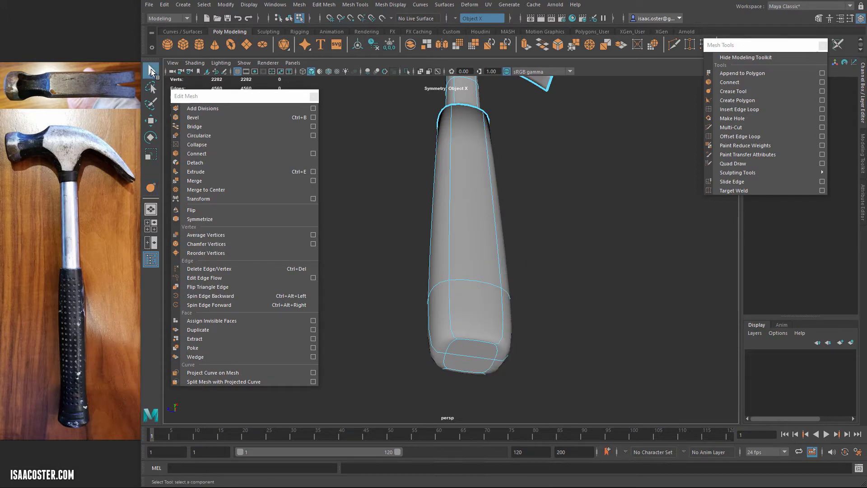
key(1)
right_drag(435, 320, 432, 290)
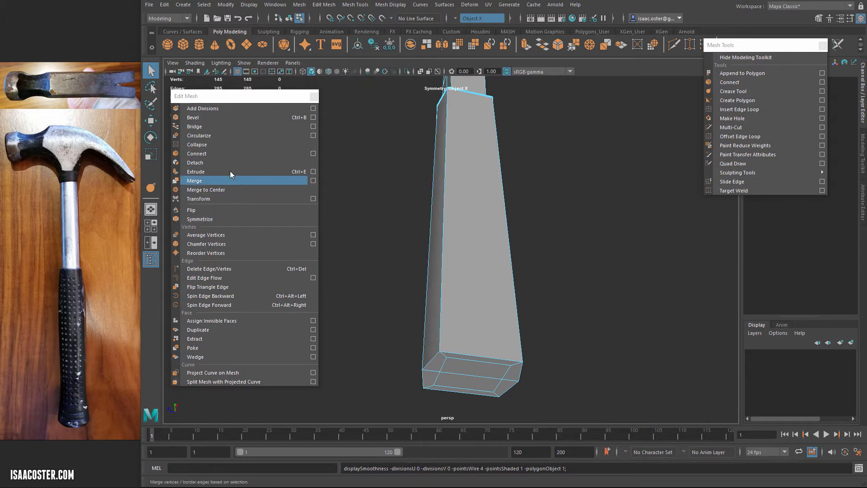
click(762, 110)
click(443, 331)
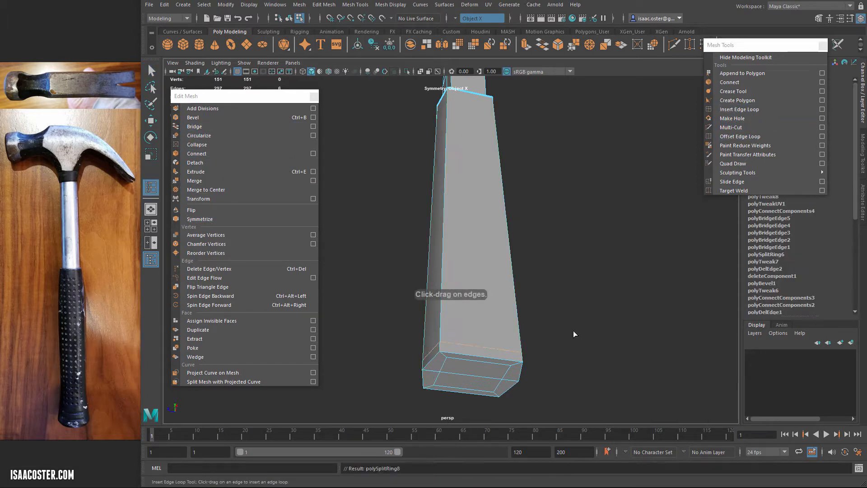
Compare the smoothed and unsmoothed grip in shaded and wireframe display, examining the shape of its lower end
alt+drag(573, 331, 589, 341)
key(3)
alt+middle_drag(576, 358, 573, 368)
alt+drag(592, 367, 464, 290)
key(1)
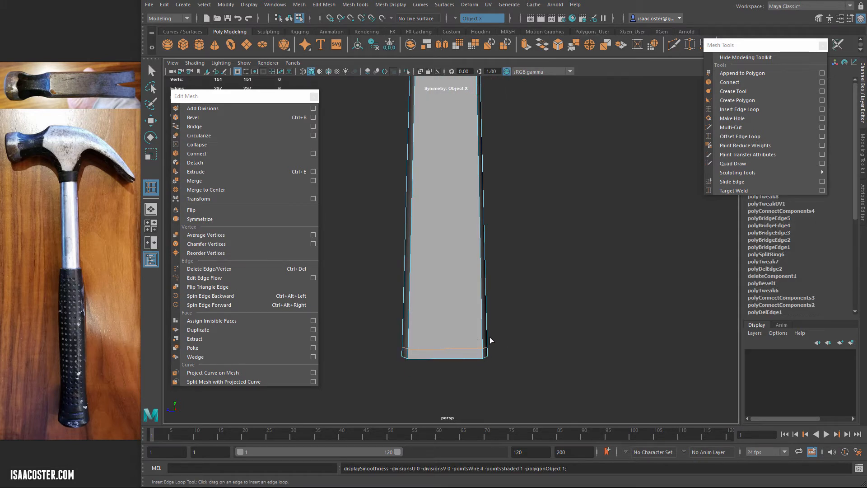
key(3)
key(4)
alt+drag(521, 302, 464, 313)
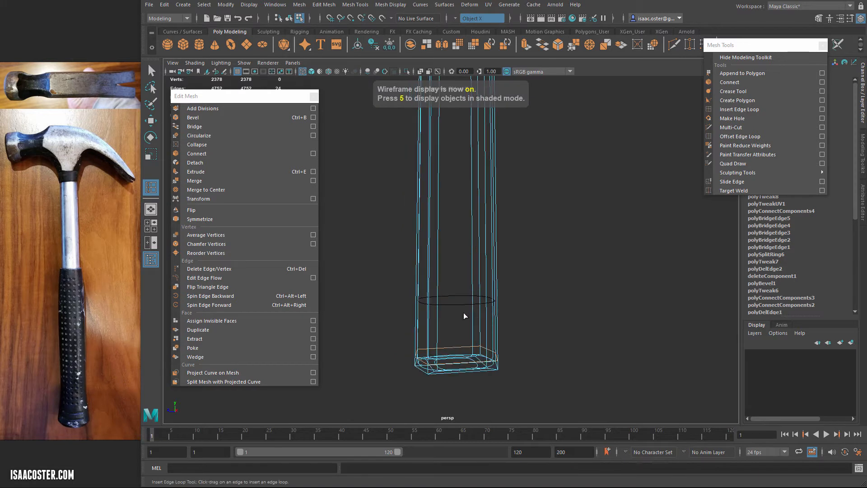
key(1)
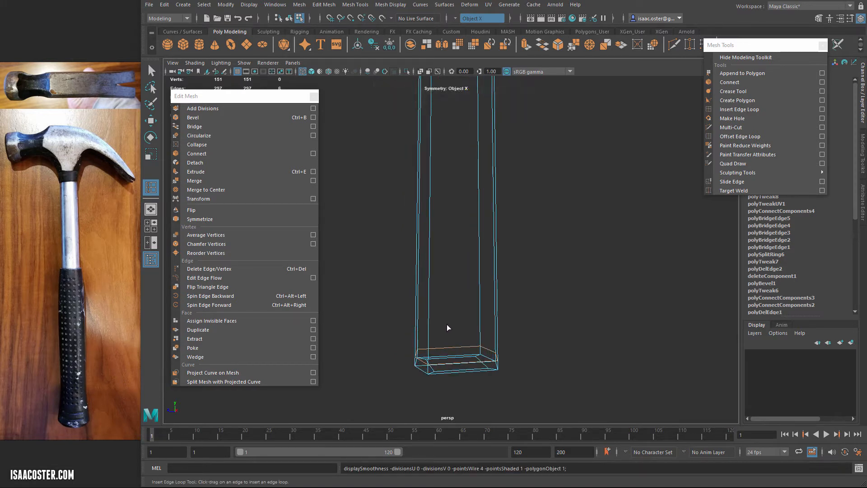
alt+right_drag(565, 274, 450, 130)
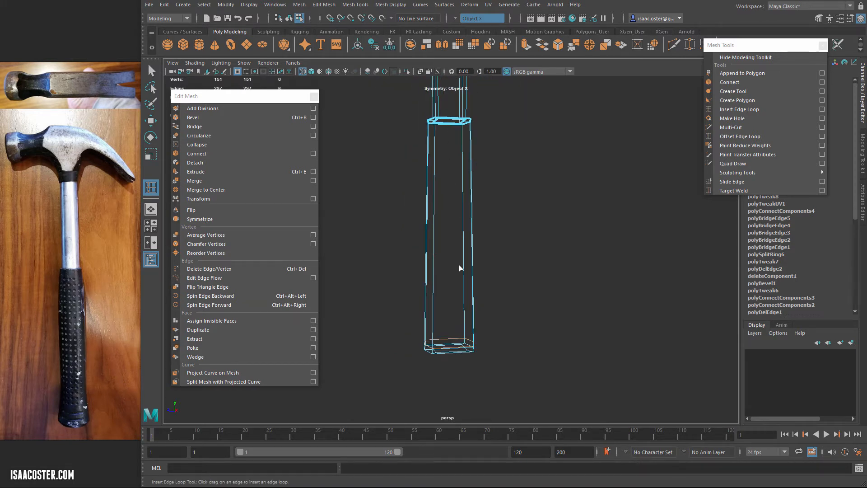
Inspect the unsmoothed grip in wireframe and shaded display, checking its length and profile against the reference photo
alt+drag(481, 245, 517, 236)
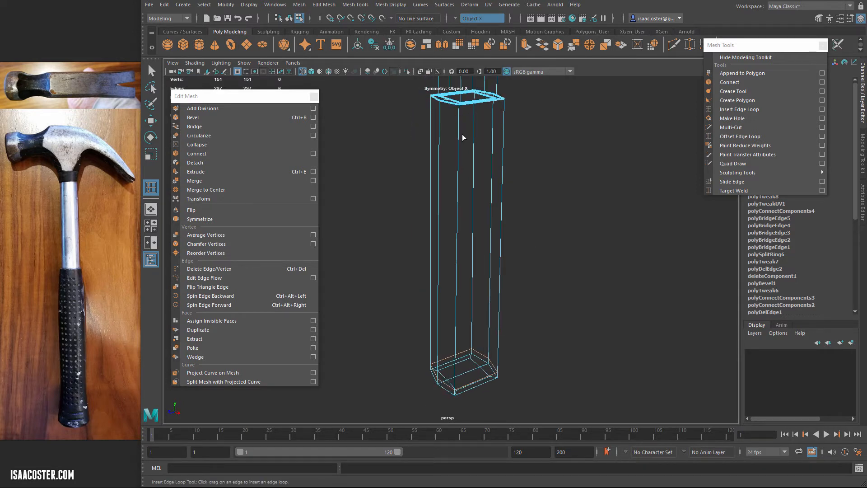
alt+drag(486, 392, 534, 325)
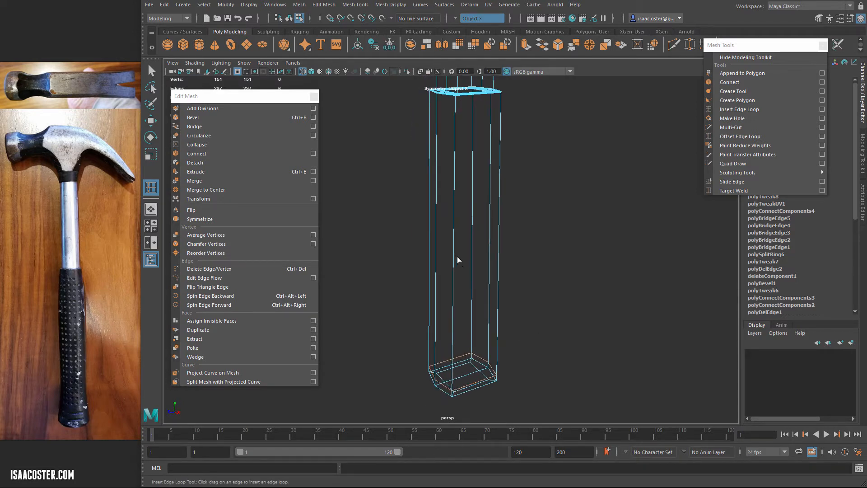
key(1)
click(151, 71)
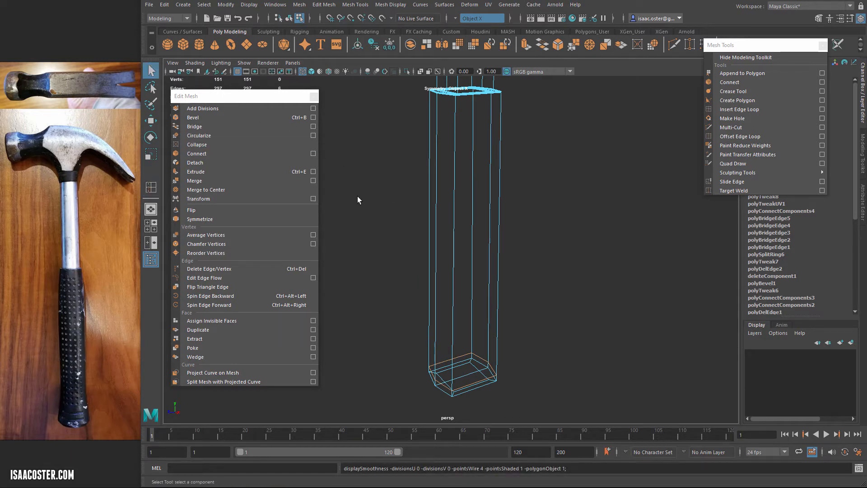
alt+drag(387, 194, 380, 175)
key(5)
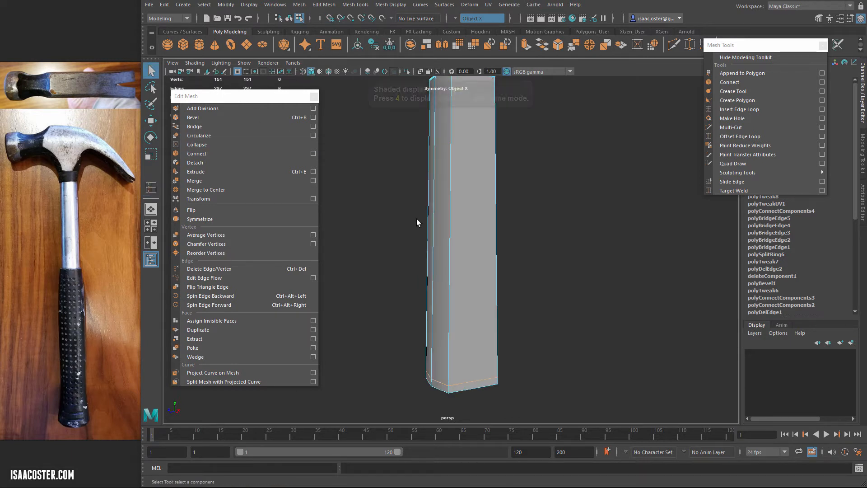
mouse_move(412, 248)
alt+mouse_down()
mouse_move(409, 287)
mouse_move(414, 271)
alt+mouse_up()
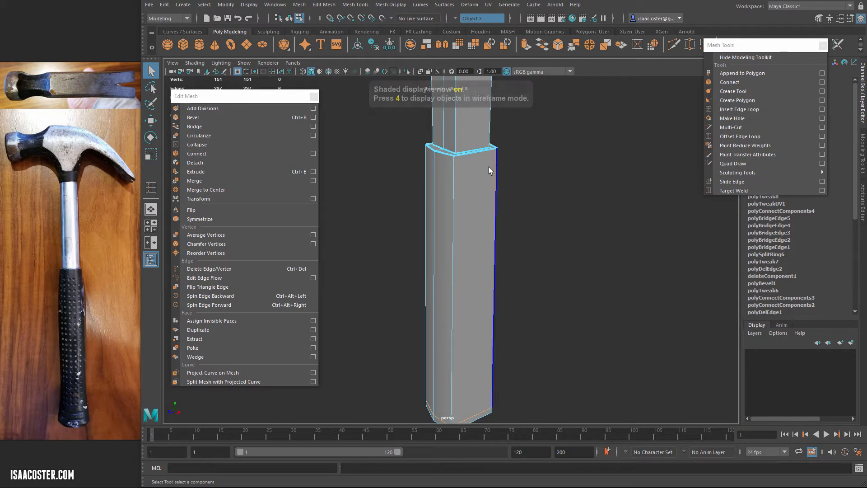
alt+drag(407, 178, 424, 158)
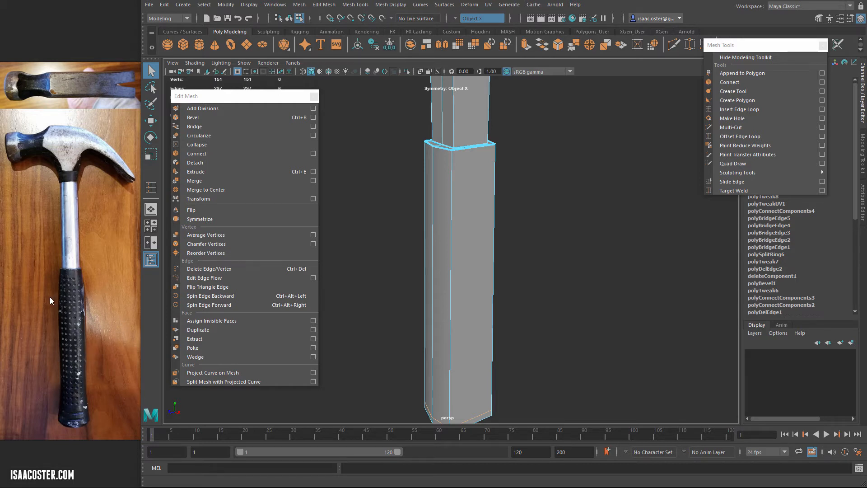
alt+drag(492, 376, 474, 294)
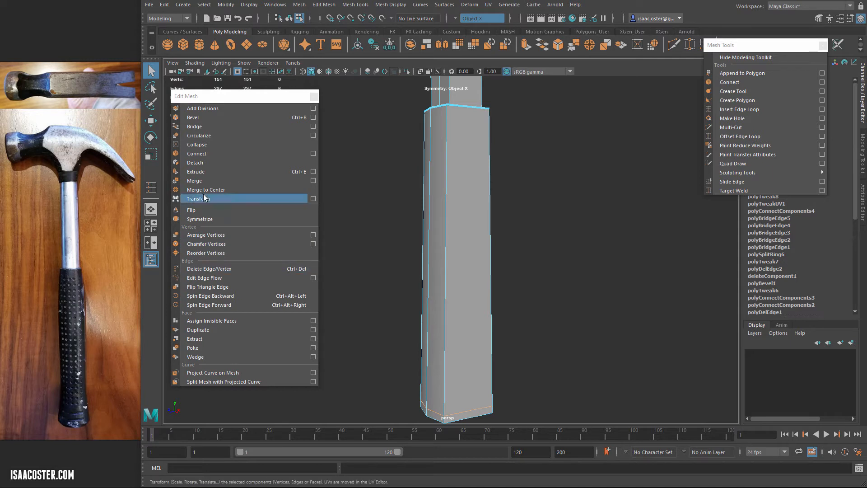
Insert three edge loops around the grip, spaced roughly evenly between its top shoulder and the loop above the butt
click(739, 109)
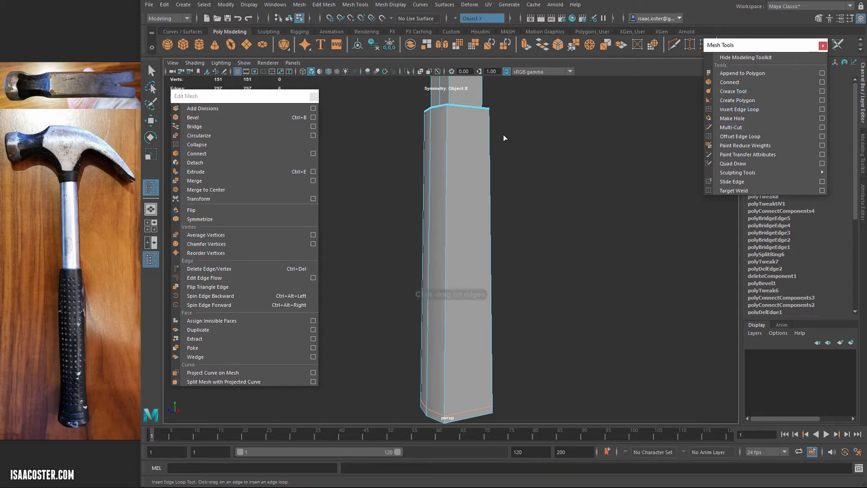
click(446, 178)
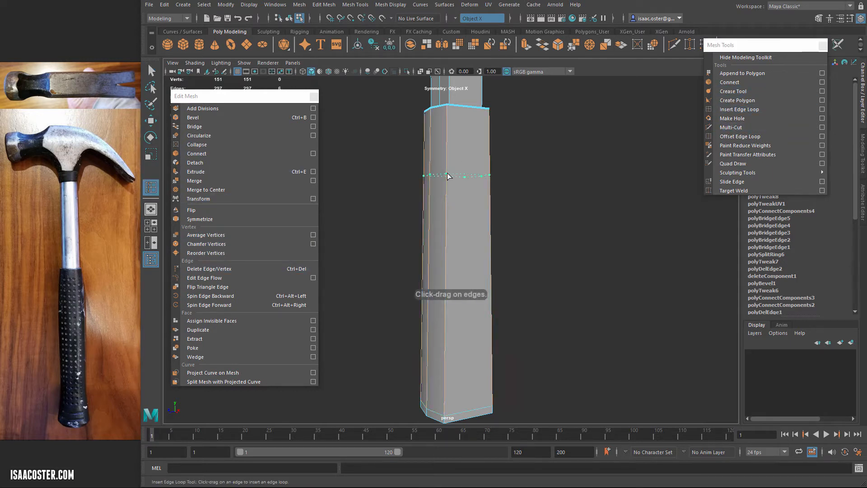
click(447, 261)
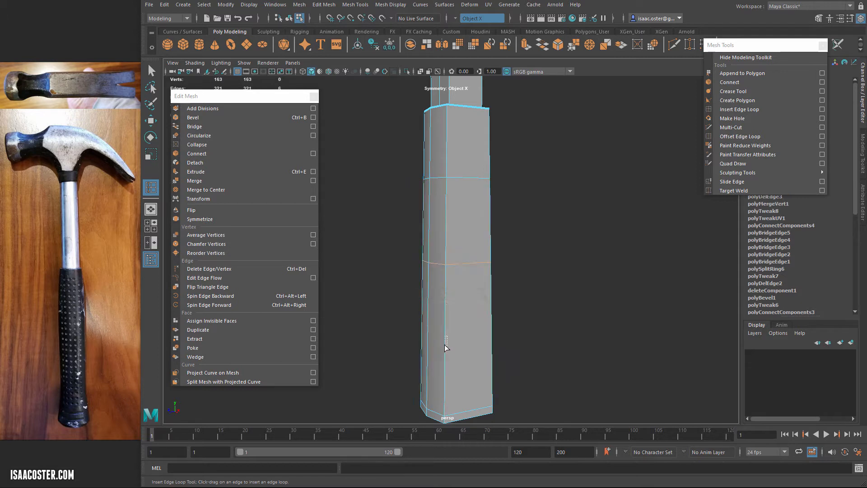
click(454, 336)
alt+drag(581, 312, 574, 318)
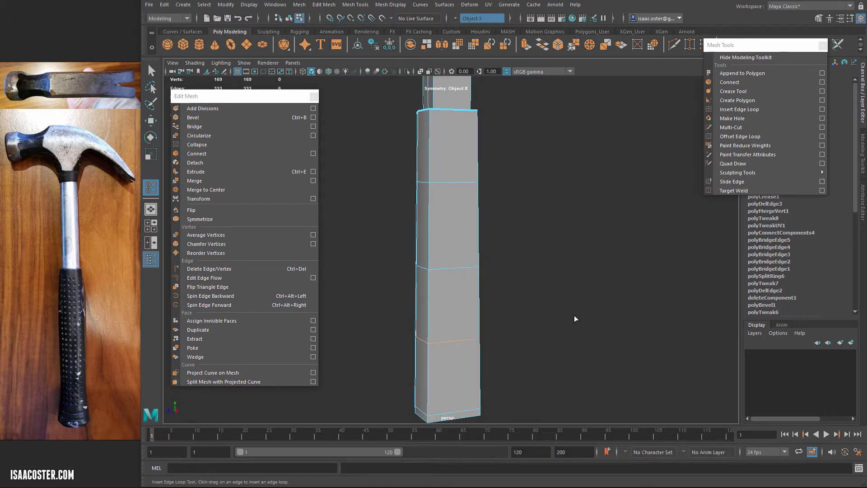
alt+drag(432, 199, 420, 195)
right_drag(425, 165, 399, 165)
drag(510, 149, 343, 192)
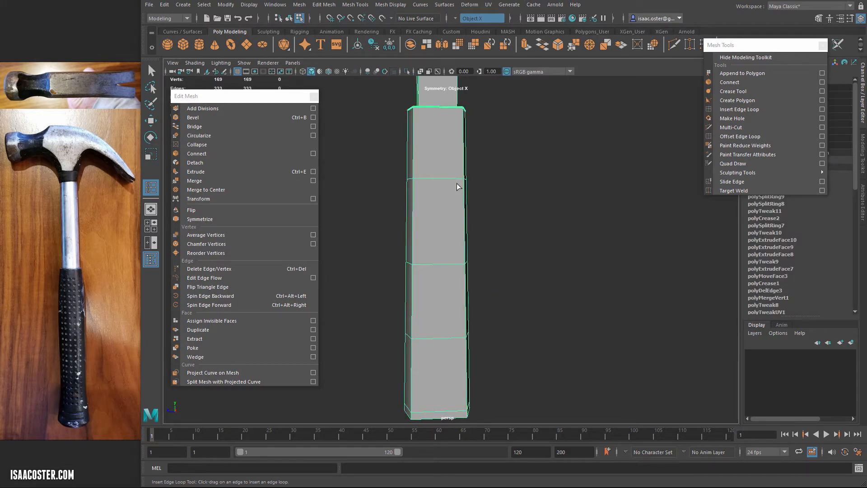
right_drag(457, 183, 420, 185)
drag(494, 164, 355, 205)
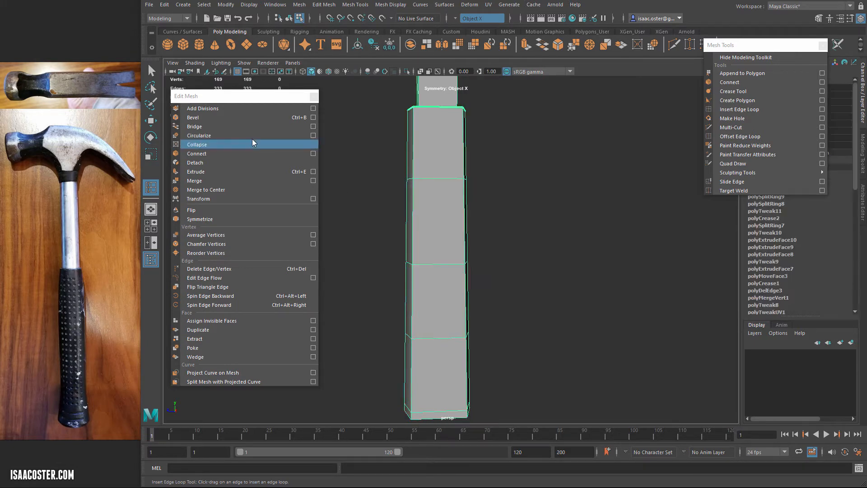
Select the vertices of the uppermost new edge loop and scale them slightly outward to bulge the upper grip
click(151, 70)
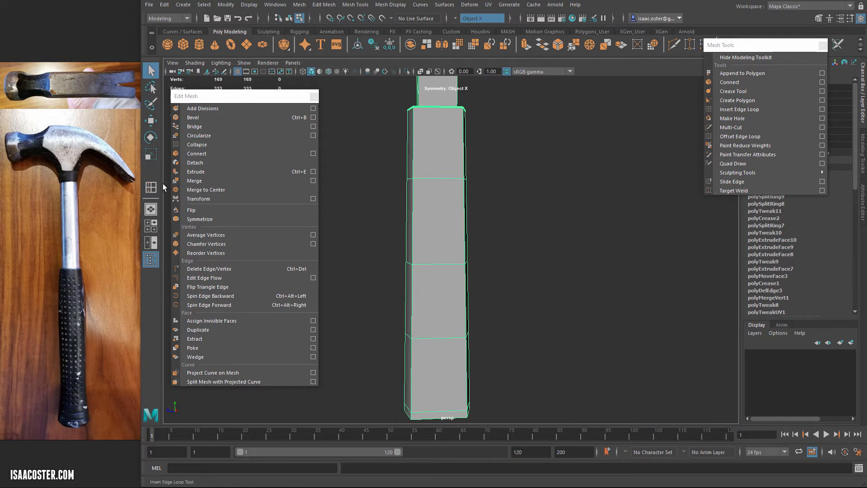
right_drag(421, 178, 498, 156)
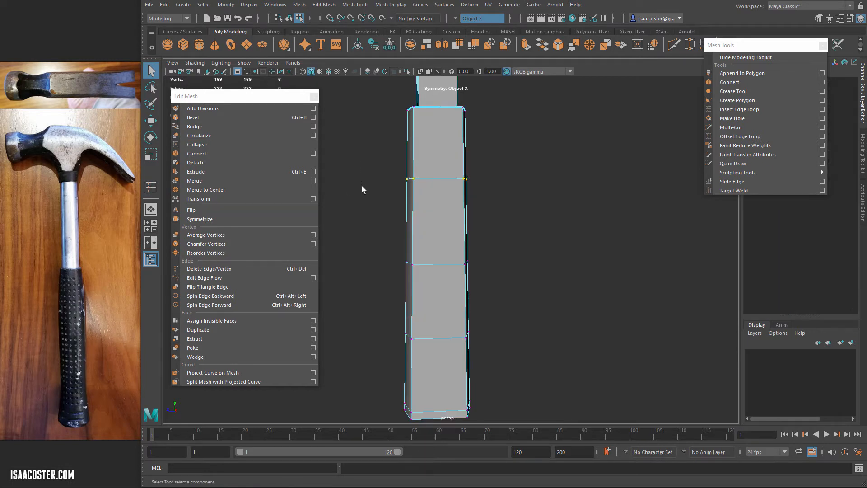
key(r)
drag(444, 186, 448, 186)
alt+drag(451, 251, 451, 244)
alt+middle_drag(459, 304, 451, 258)
Select the vertices of the middle edge loop and scale them inward to form the grip's waist
drag(377, 270, 442, 295)
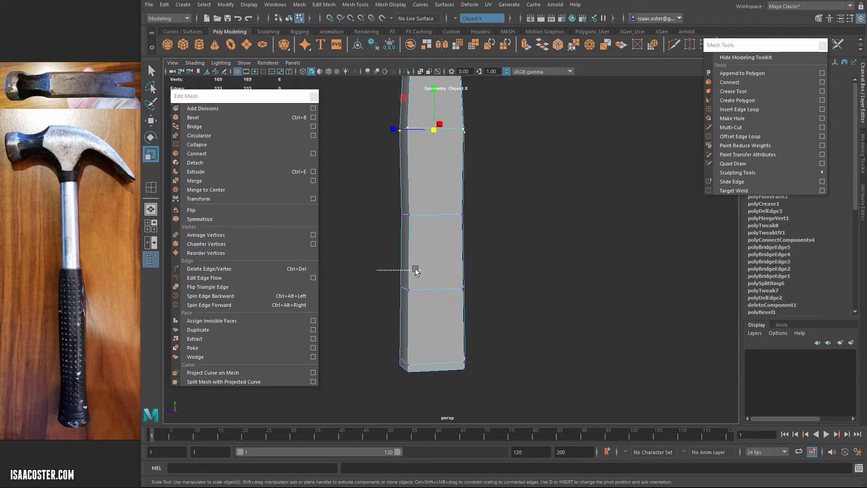
drag(415, 268, 413, 267)
drag(356, 233, 509, 209)
alt+drag(424, 224, 430, 224)
Scale the vertices of the lower new edge loop slightly inward and preview the smoothed grip in object mode
drag(392, 277, 496, 325)
alt+drag(469, 298, 462, 291)
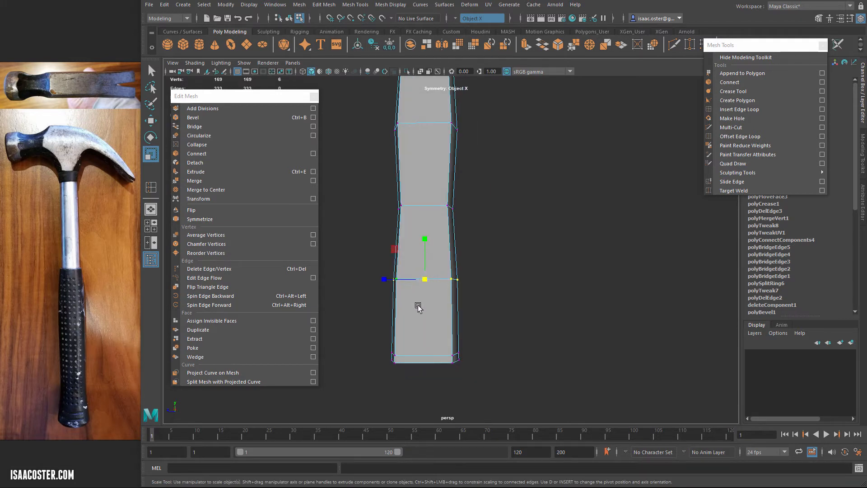
alt+drag(418, 307, 497, 356)
key(F8)
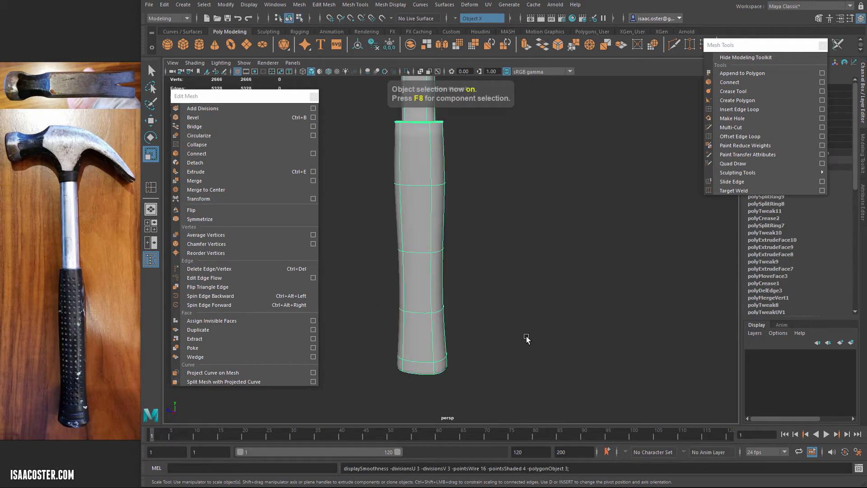
Examine the smoothed grip's butt end and its bottom faces from below and from the side, comparing with the reference photo
alt+drag(407, 375, 418, 289)
scroll(397, 344, up, 5)
click(441, 345)
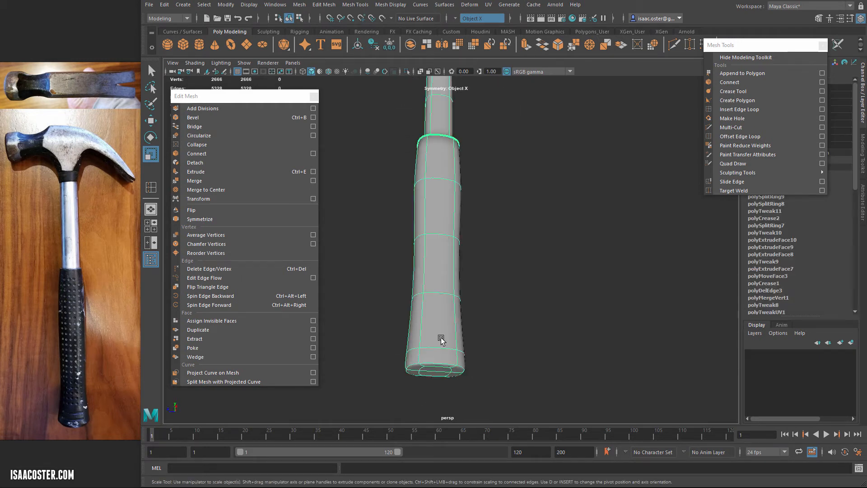
right_click(441, 345)
alt+drag(434, 372, 451, 299)
click(452, 317)
key(w)
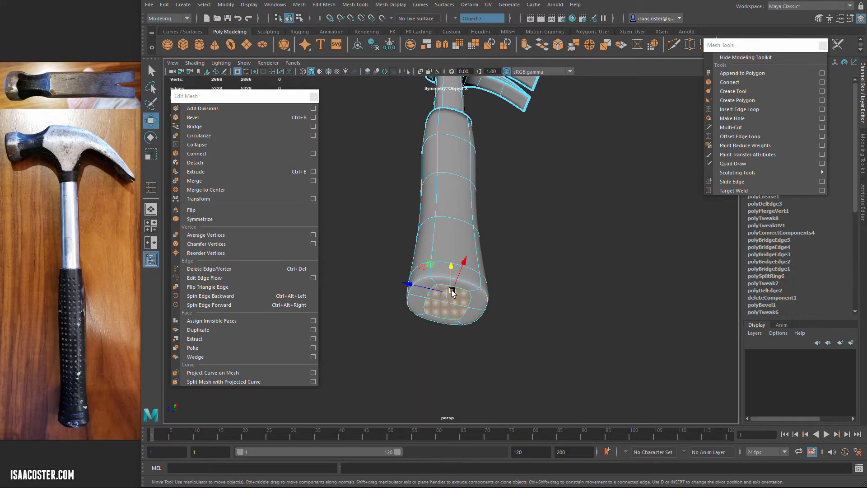
alt+drag(453, 319, 182, 404)
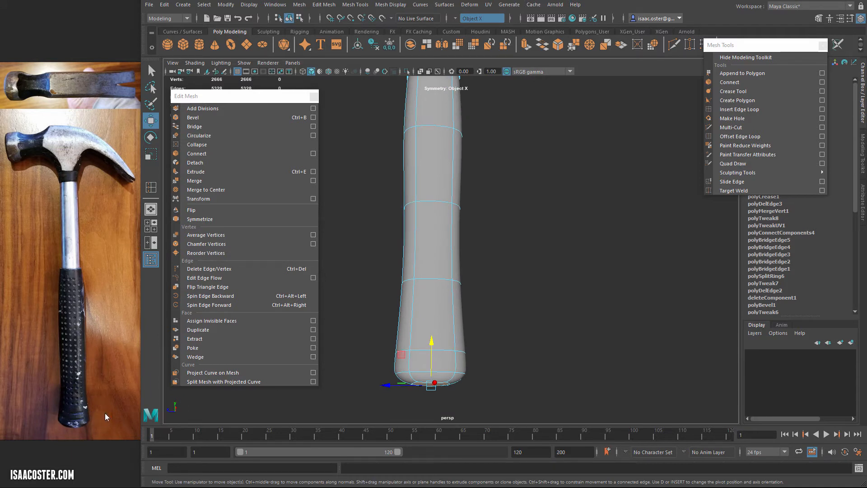
alt+drag(479, 296, 449, 302)
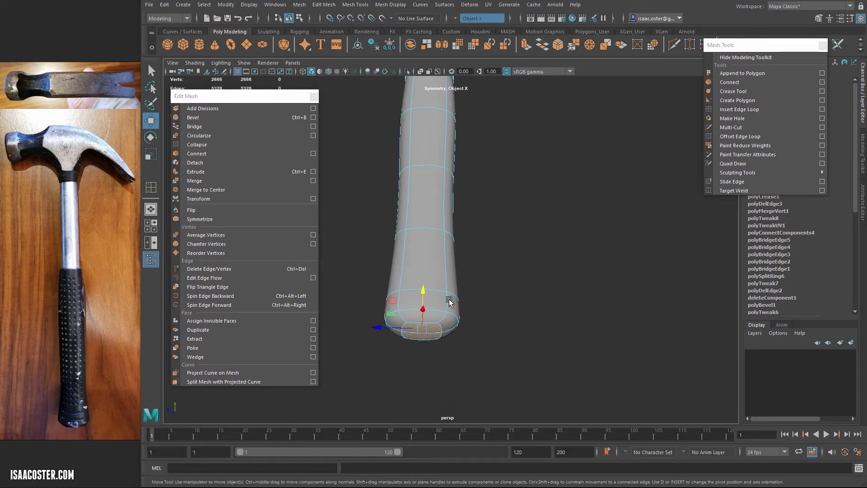
Crease the edge loop around the bottom rim of the grip's butt end and return to object mode
right_drag(439, 311, 443, 316)
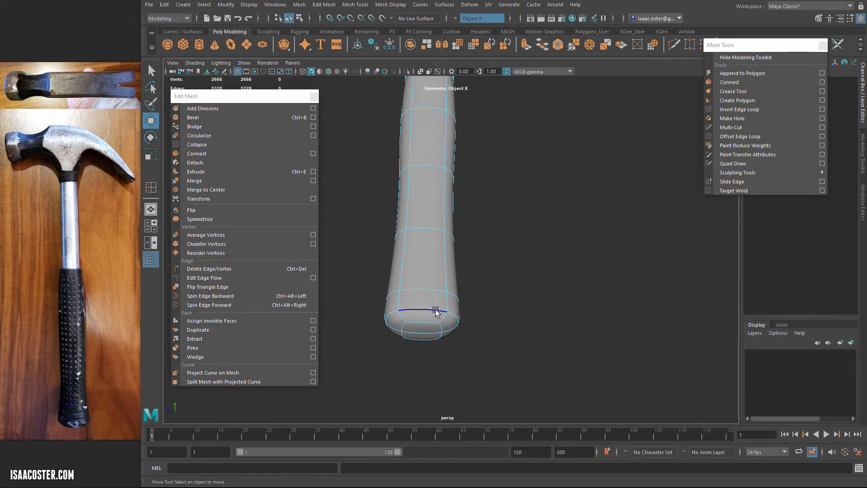
double_click(436, 310)
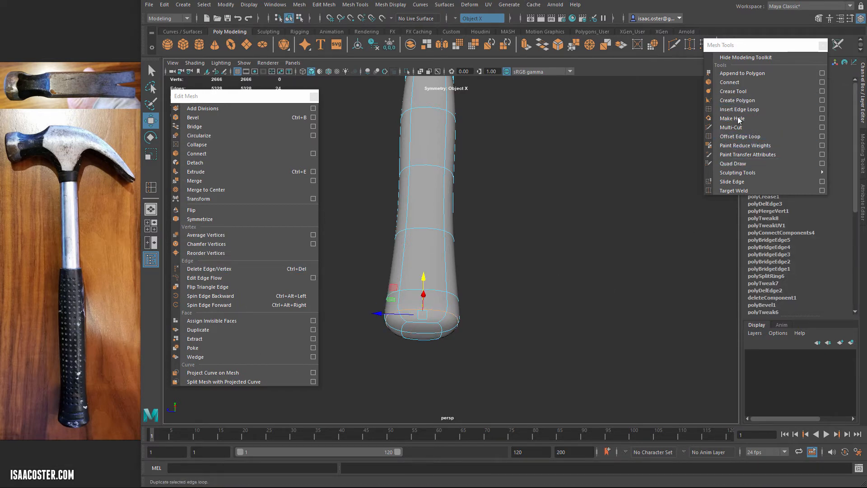
click(744, 90)
click(633, 240)
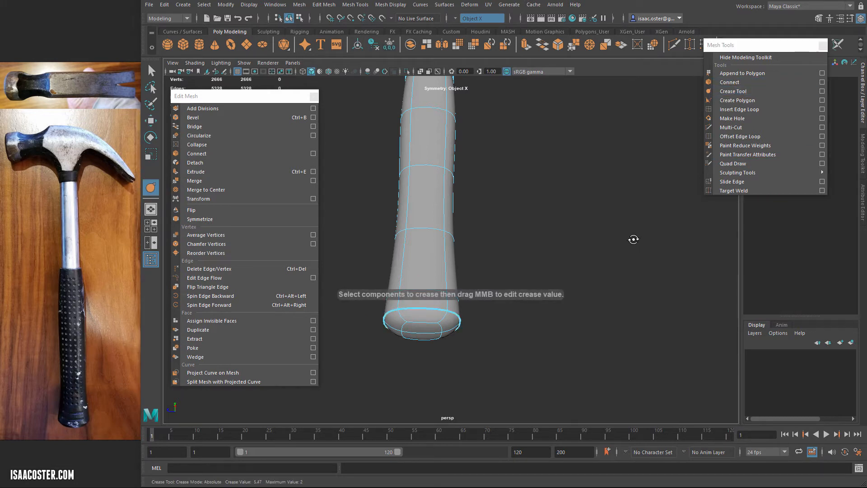
alt+drag(633, 240, 648, 255)
key(F8)
key(F8)
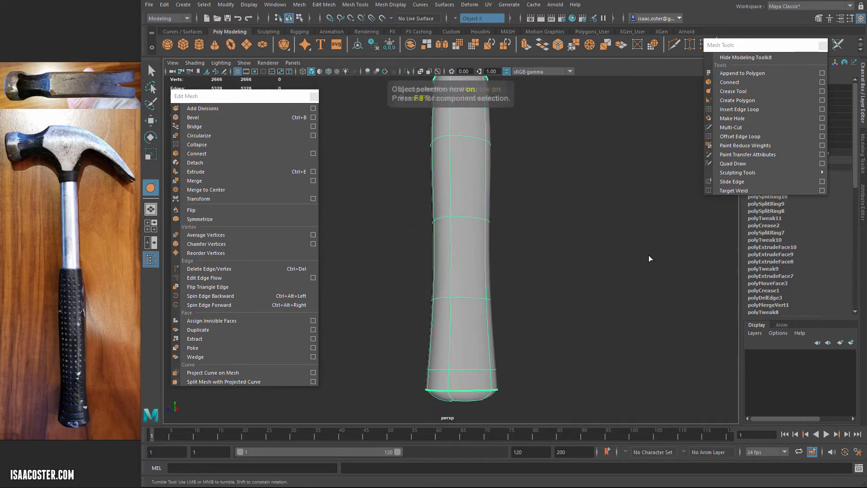
Inspect the smoothed hammer from the grip and its creased shoulder up to the head
click(645, 258)
alt+right_drag(627, 278, 476, 323)
alt+drag(476, 323, 438, 290)
alt+right_drag(438, 290, 600, 326)
alt+drag(600, 326, 450, 299)
click(454, 276)
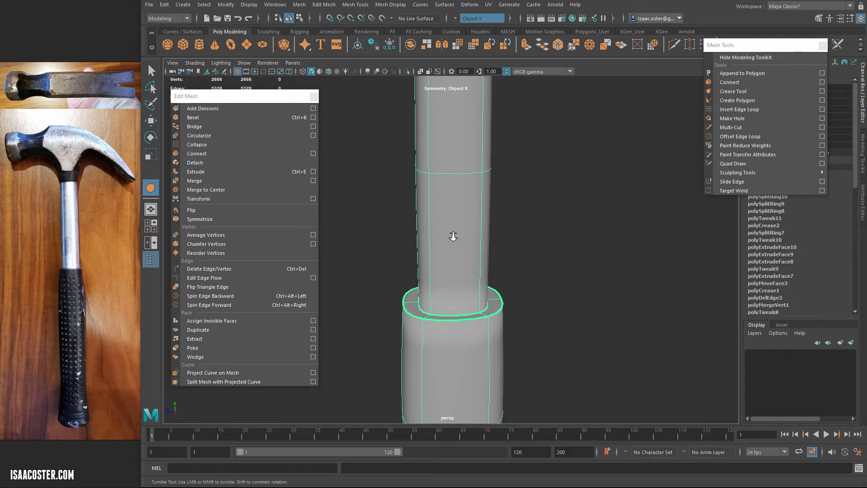
alt+drag(453, 236, 478, 298)
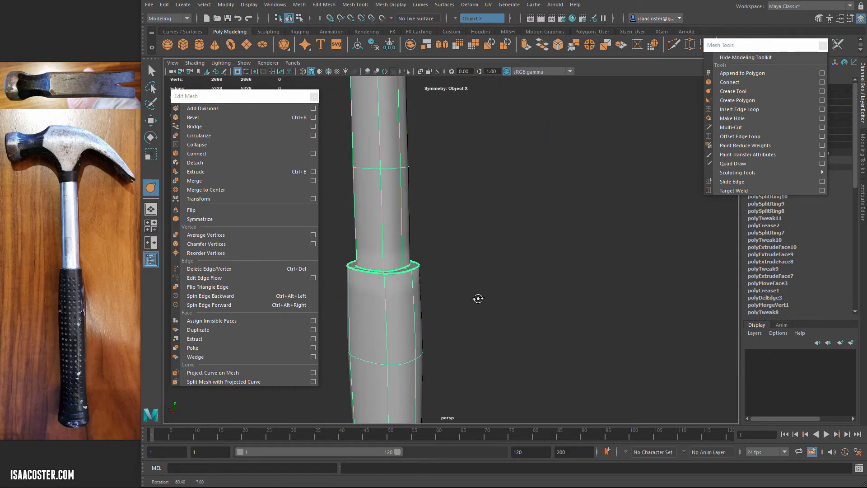
alt+right_drag(482, 298, 379, 316)
alt+middle_drag(379, 316, 440, 255)
alt+drag(440, 255, 376, 164)
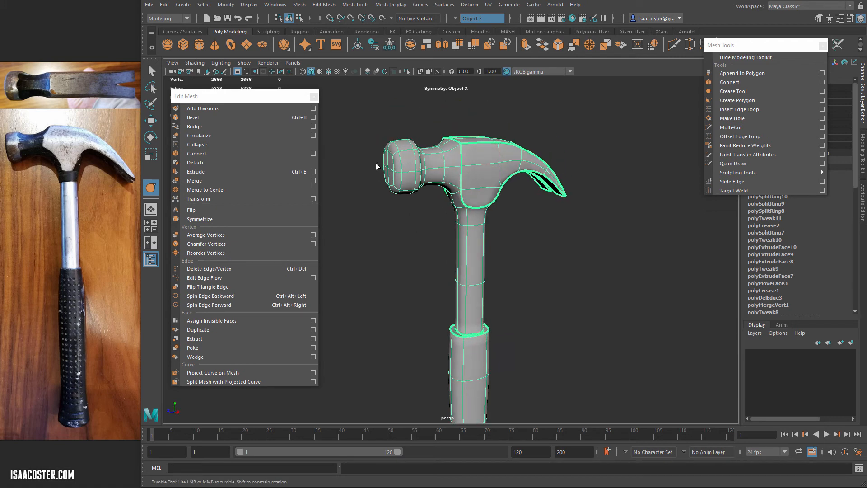
Crease the edge loop around the front part of the hammer's striking head
alt+middle_drag(396, 228, 402, 242)
alt+right_drag(403, 242, 542, 267)
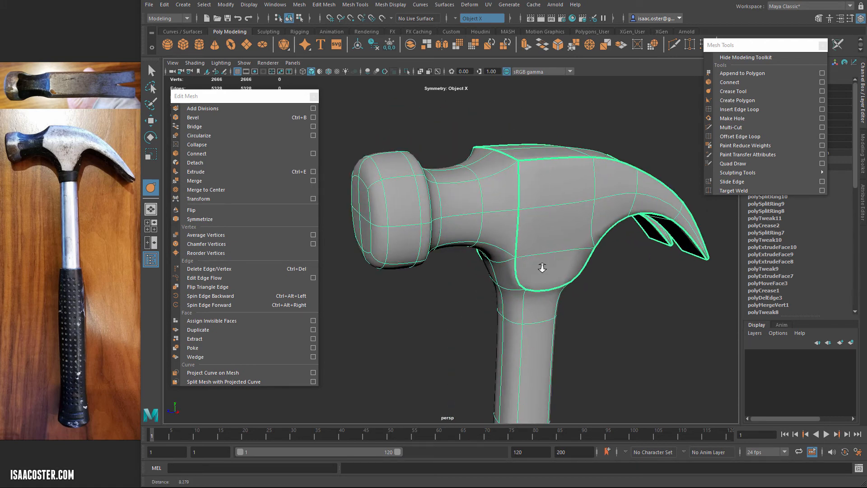
right_drag(380, 182, 382, 159)
double_click(376, 170)
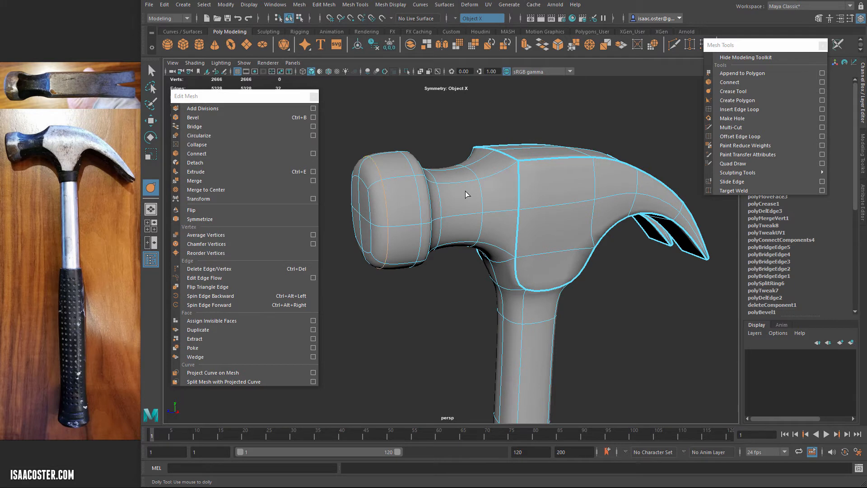
click(744, 90)
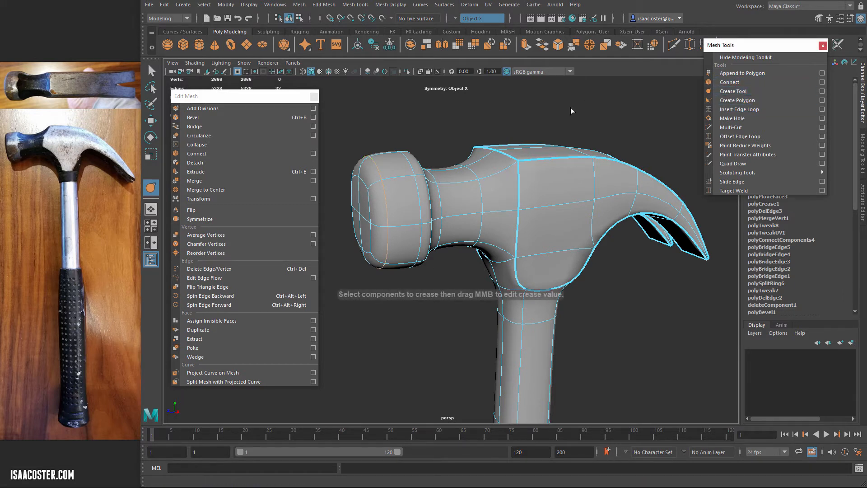
alt+drag(594, 108, 542, 201)
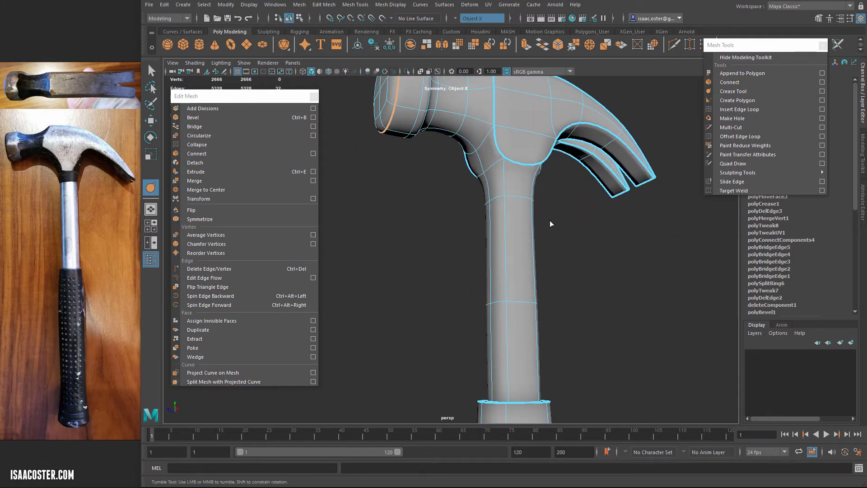
Return to the unsmoothed mesh and examine the area where the head meets the shaft
key(1)
alt+drag(507, 190, 505, 195)
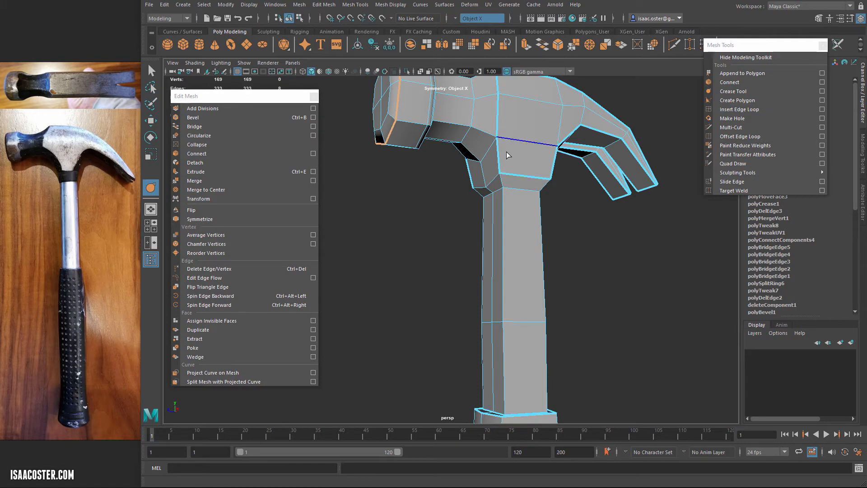
alt+drag(537, 183, 549, 184)
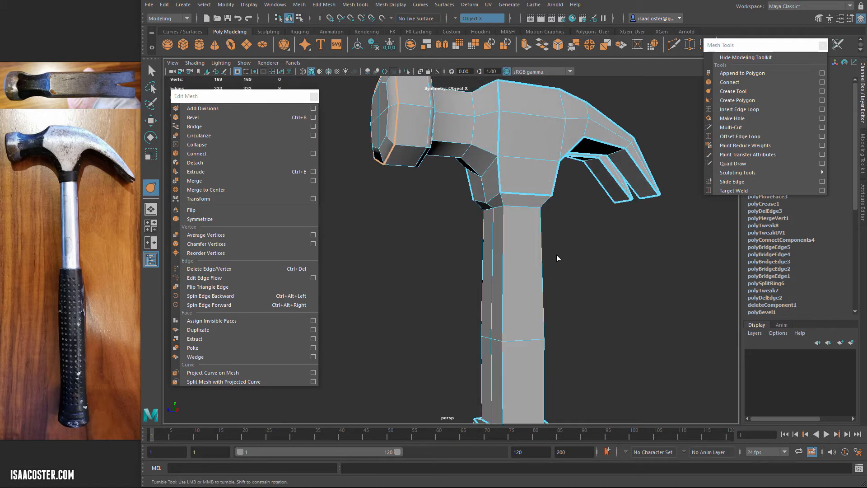
Preview the smoothed hammer and examine the shaft between the head and the grip's shoulder
alt+drag(557, 258, 525, 261)
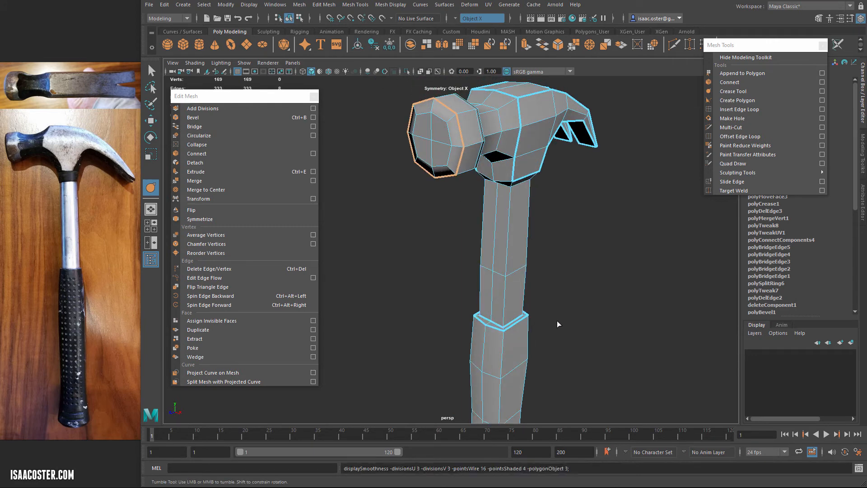
key(3)
alt+drag(559, 314, 549, 326)
alt+right_drag(550, 325, 637, 324)
alt+drag(636, 324, 602, 344)
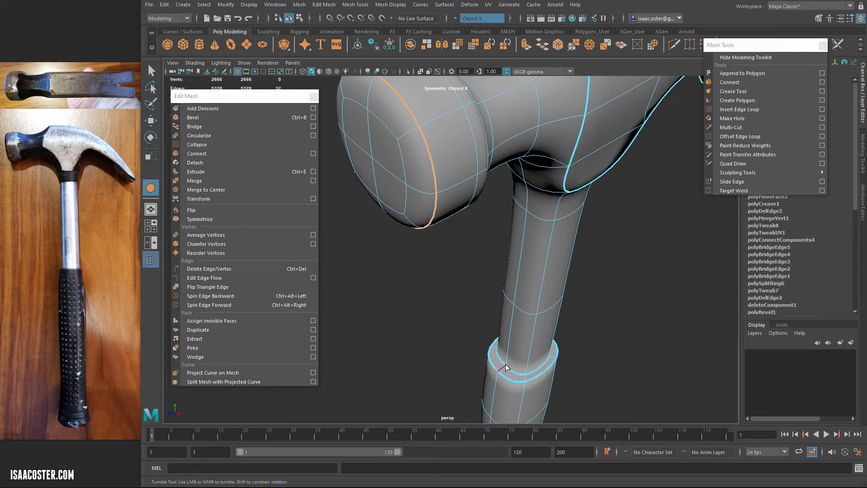
alt+drag(495, 335, 547, 267)
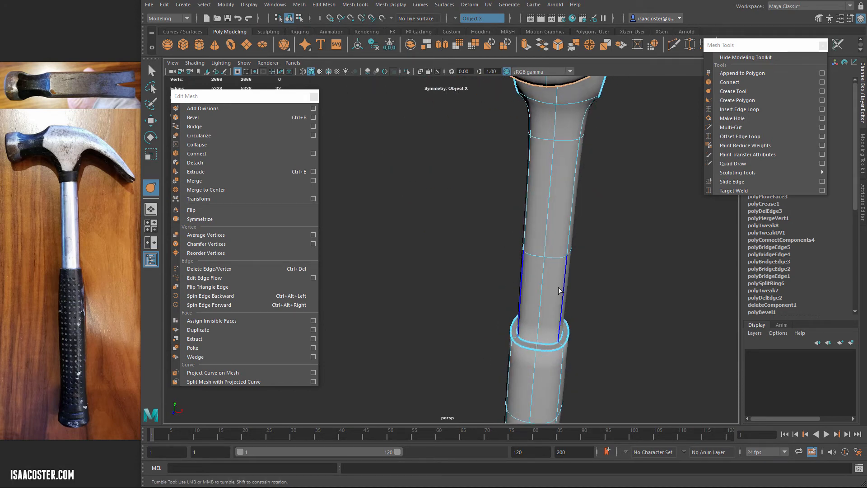
alt+drag(567, 297, 515, 350)
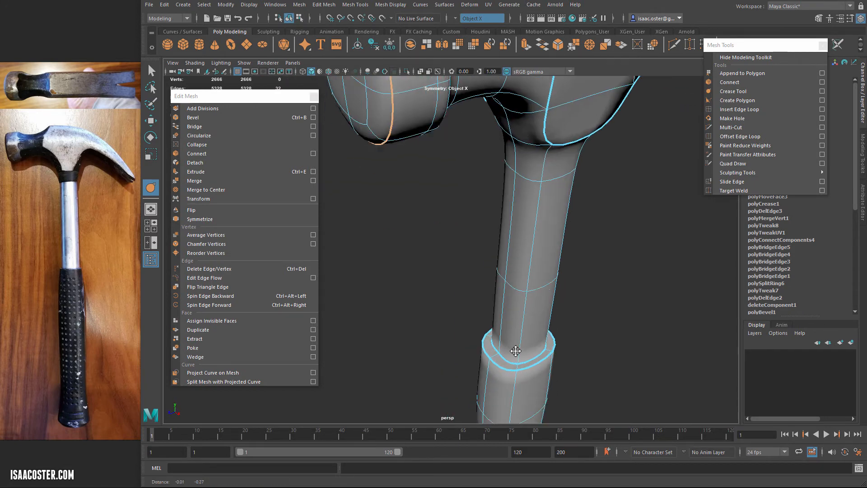
alt+middle_drag(515, 350, 517, 347)
alt+right_drag(530, 357, 580, 285)
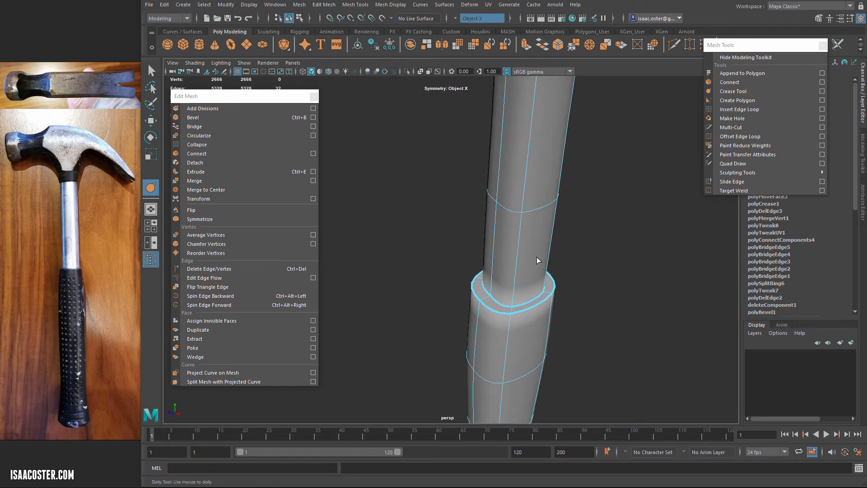
On the unsmoothed mesh, move the central edges along the shaft and neck outward on the striking-head side
key(1)
right_drag(494, 237, 497, 210)
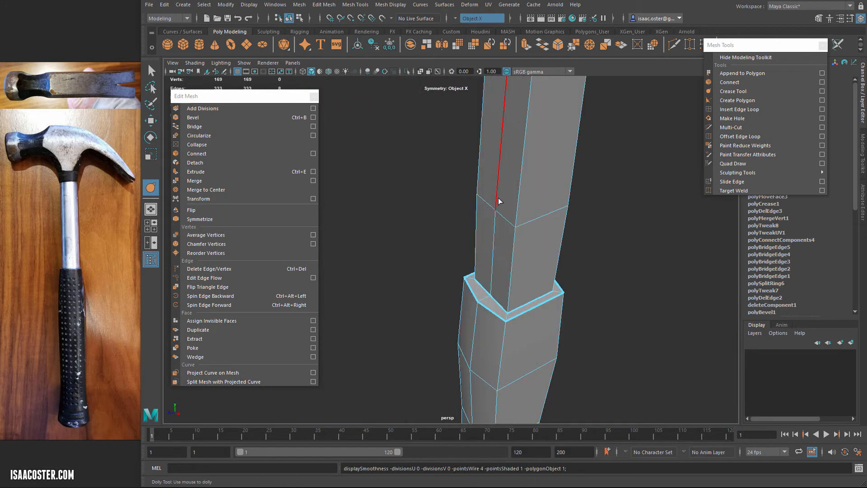
click(497, 254)
alt+middle_drag(496, 254, 520, 322)
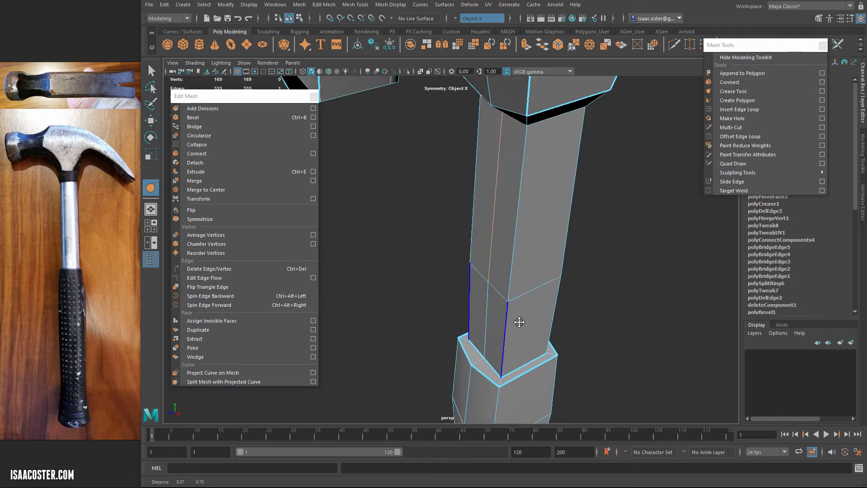
alt+drag(543, 313, 529, 289)
alt+middle_drag(529, 289, 536, 364)
alt+drag(536, 364, 524, 328)
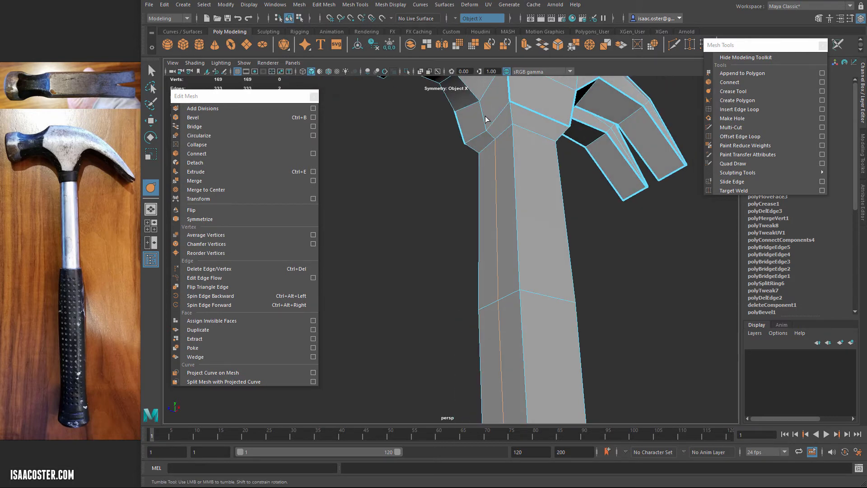
shift+click(482, 118)
key(w)
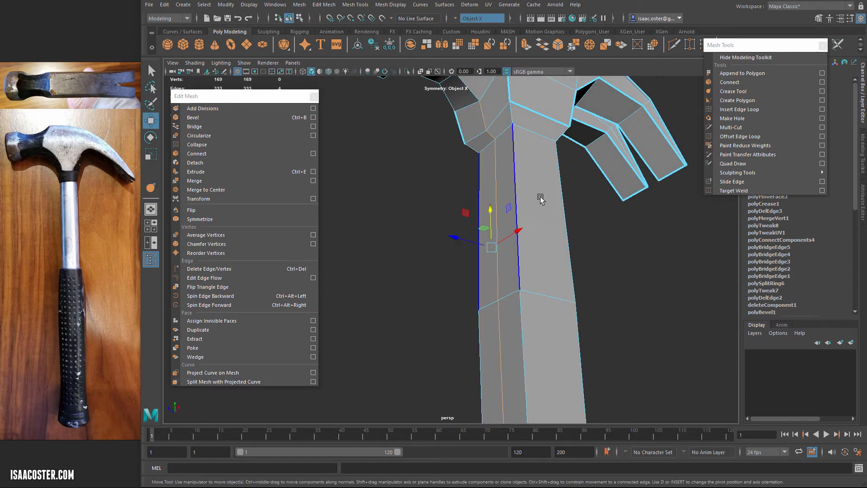
drag(459, 249, 455, 110)
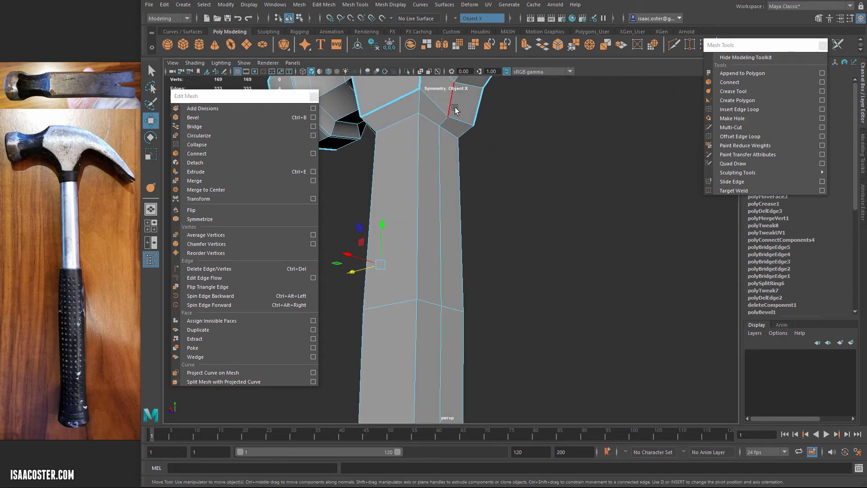
Move the central edges along the shaft's claw side outward and preview the smoothed shaft
shift+click(441, 153)
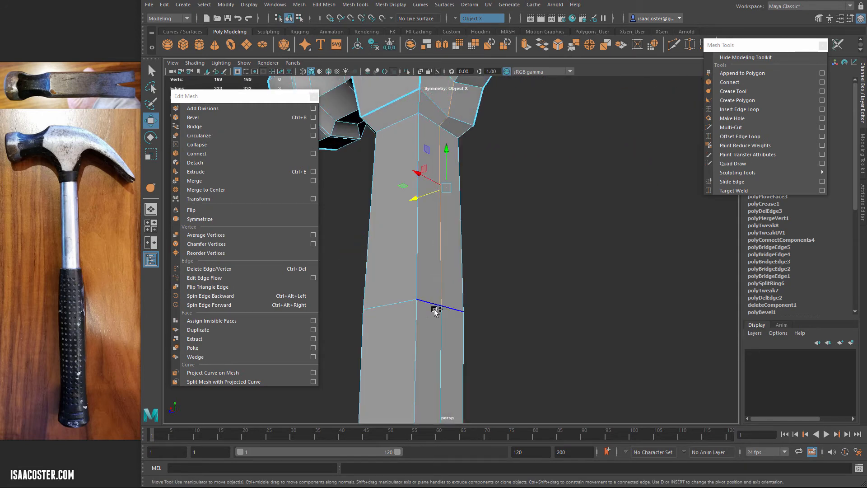
shift+click(441, 333)
alt+middle_drag(482, 280, 497, 130)
alt+drag(497, 130, 515, 384)
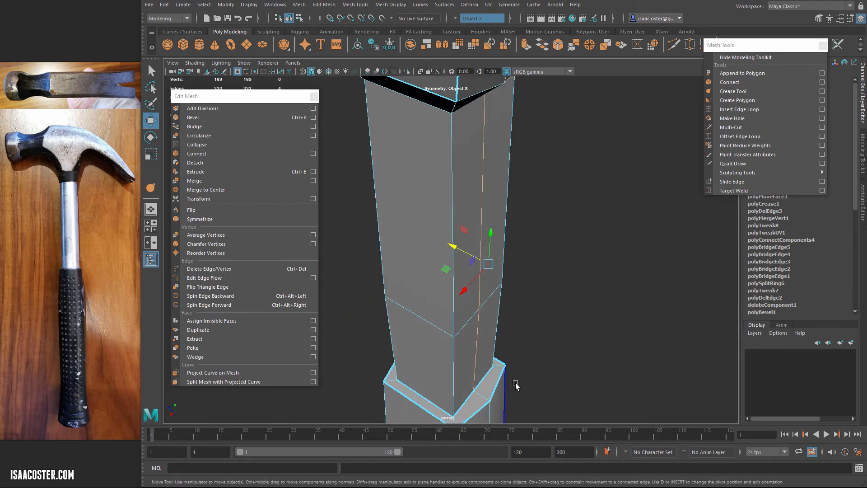
drag(463, 256, 474, 256)
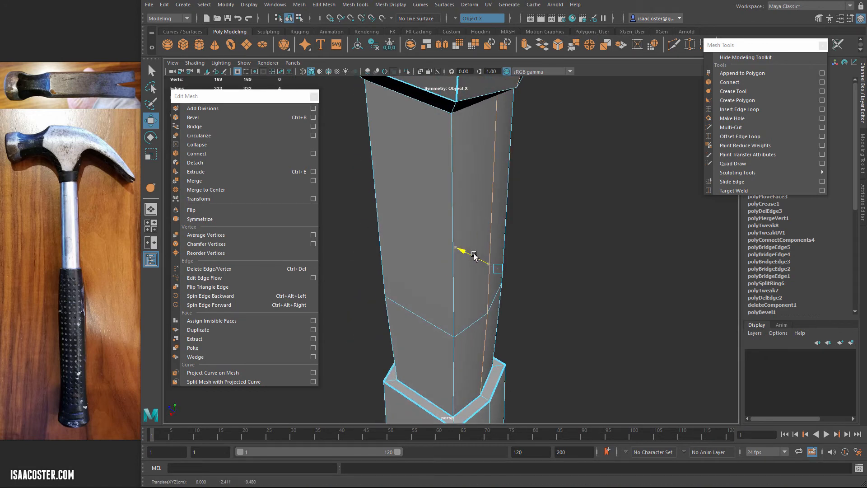
alt+drag(589, 362, 475, 328)
click(552, 335)
key(3)
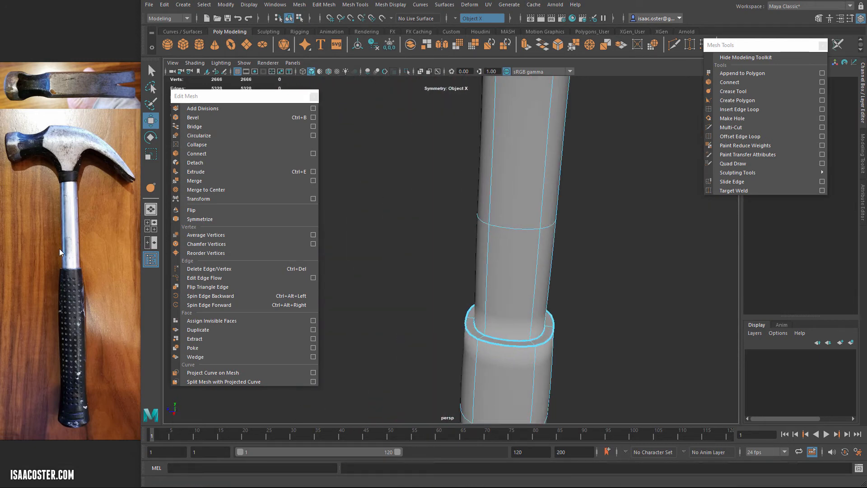
Insert two closely spaced edge loops around the unsmoothed shaft just below the head
alt+right_drag(452, 276, 415, 375)
scroll(456, 286, up, 5)
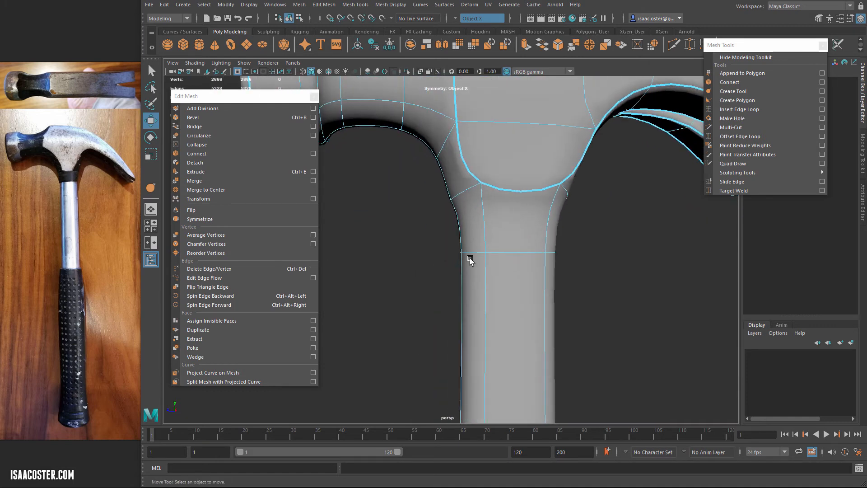
key(1)
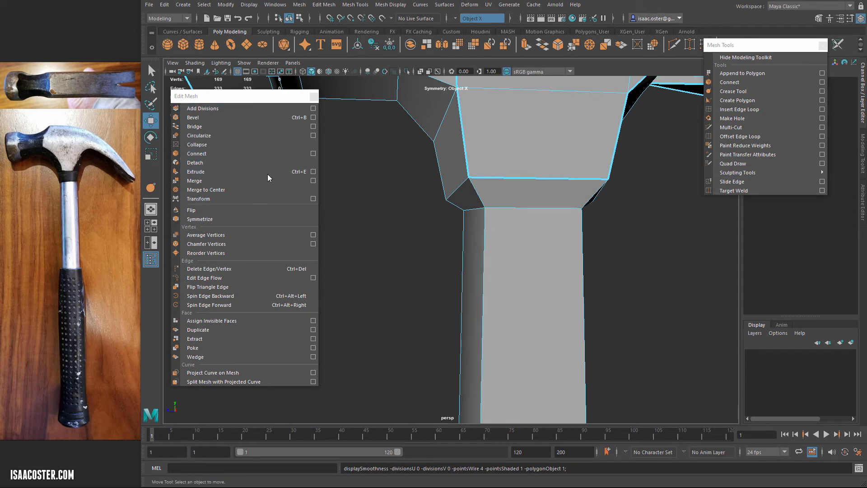
click(757, 110)
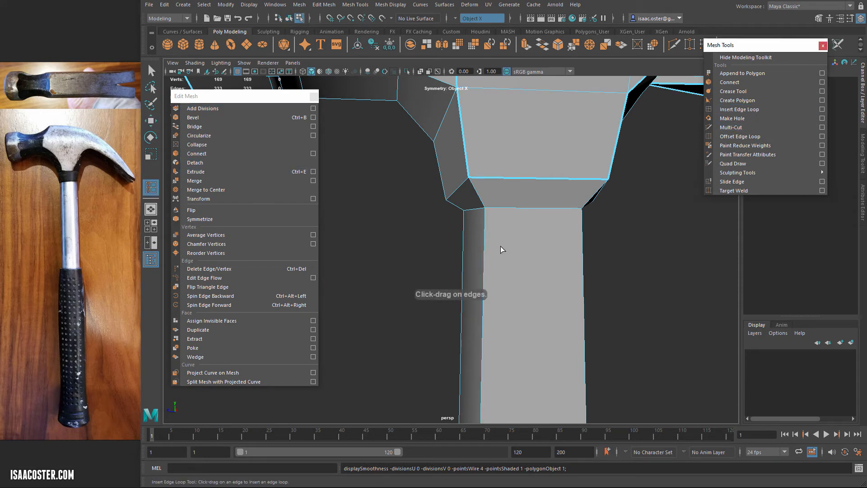
drag(486, 256, 485, 263)
drag(485, 267, 484, 268)
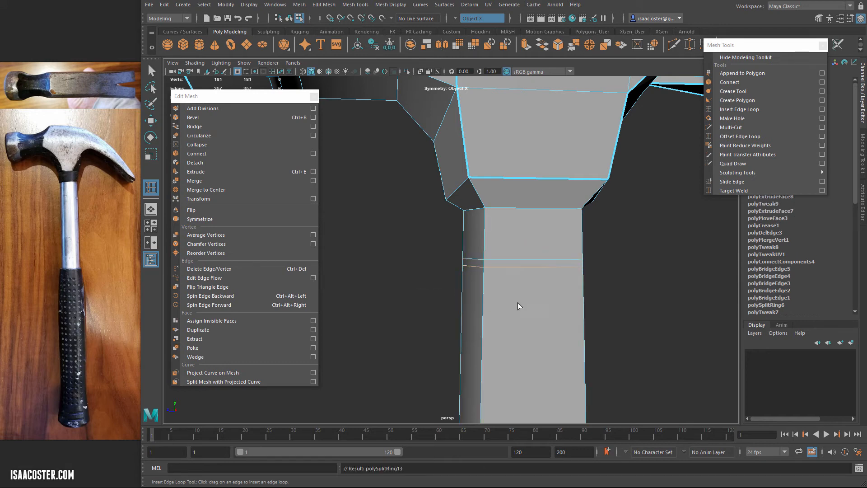
Push the shaft faces below the two new edge loops inward with Transform, using a local Translate Z of -0.05
alt+middle_drag(518, 303, 514, 264)
alt+drag(513, 263, 520, 262)
right_drag(522, 262, 522, 287)
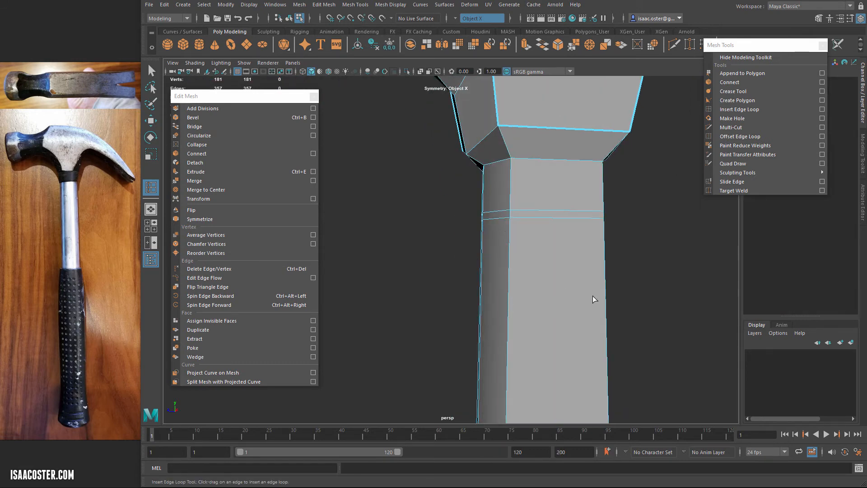
drag(375, 317, 375, 317)
alt+drag(498, 323, 523, 324)
right_drag(571, 323, 572, 345)
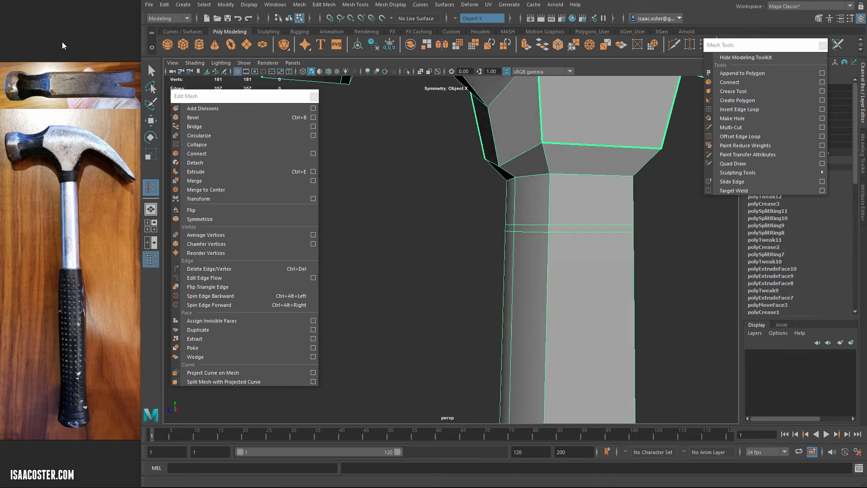
right_drag(595, 314, 596, 337)
drag(647, 329, 376, 317)
click(243, 199)
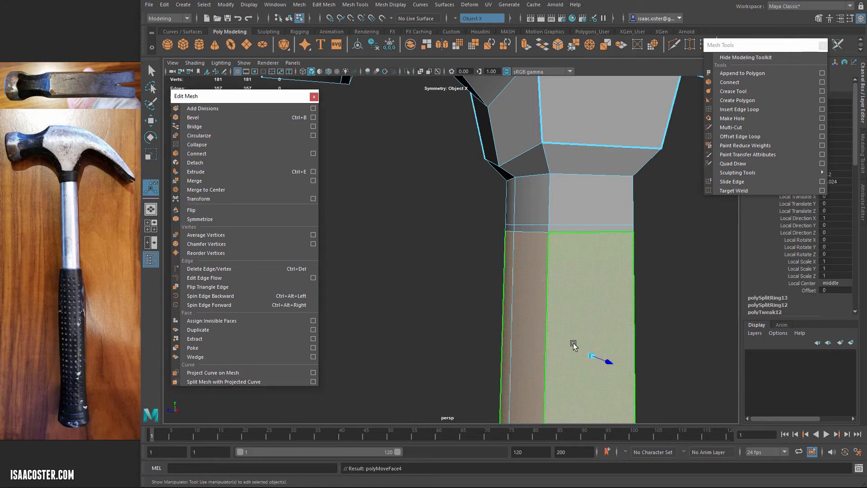
drag(606, 359, 601, 360)
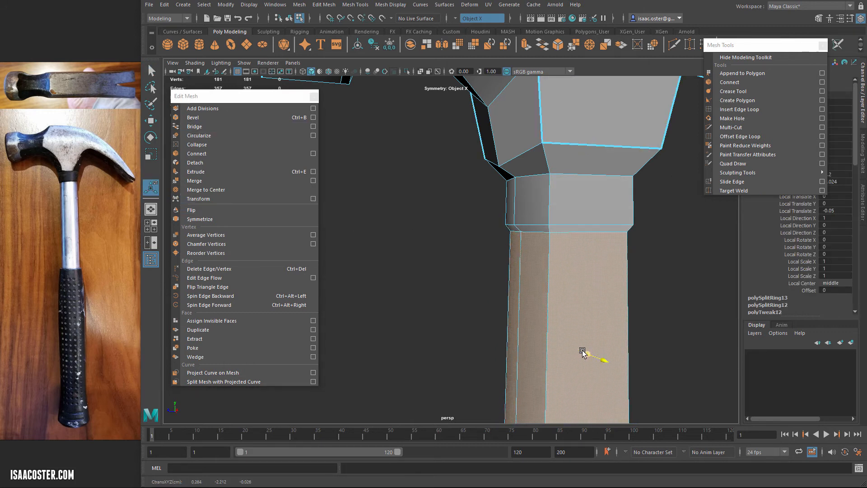
alt+middle_drag(583, 351, 509, 279)
alt+drag(509, 279, 574, 245)
click(575, 244)
Crease the lower of the two new edge loops below the head and preview it smoothed
alt+right_drag(574, 244, 517, 199)
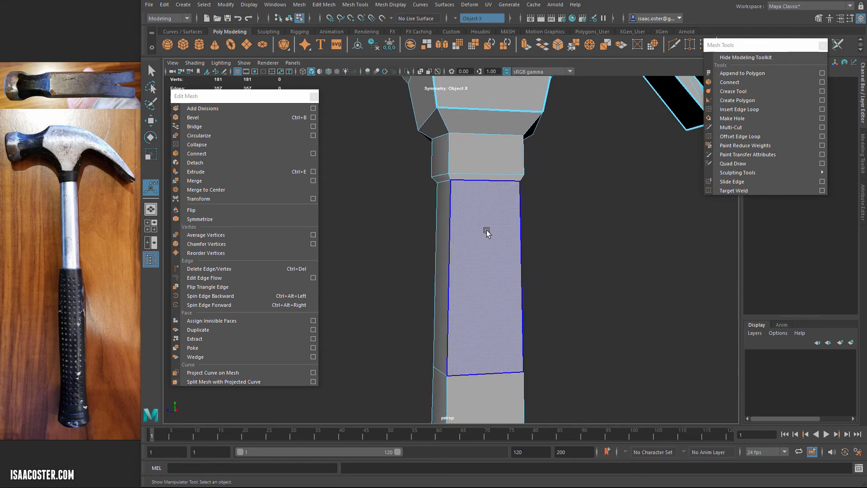
key(3)
scroll(538, 235, up, 2)
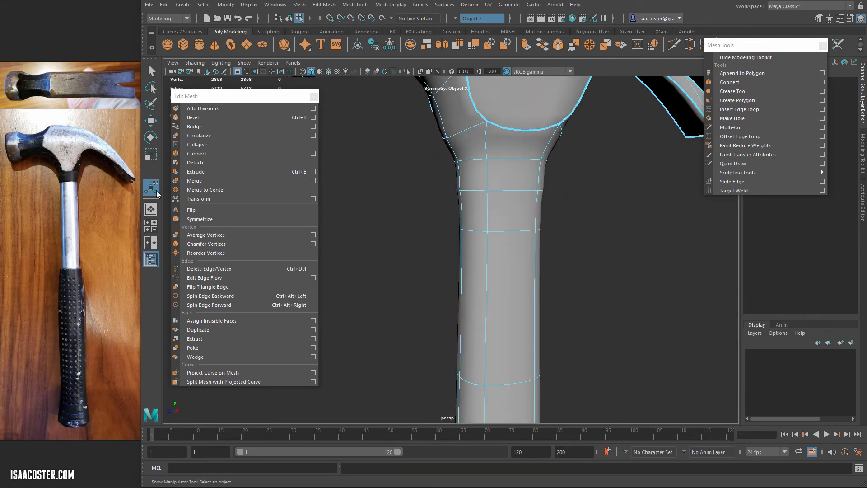
key(1)
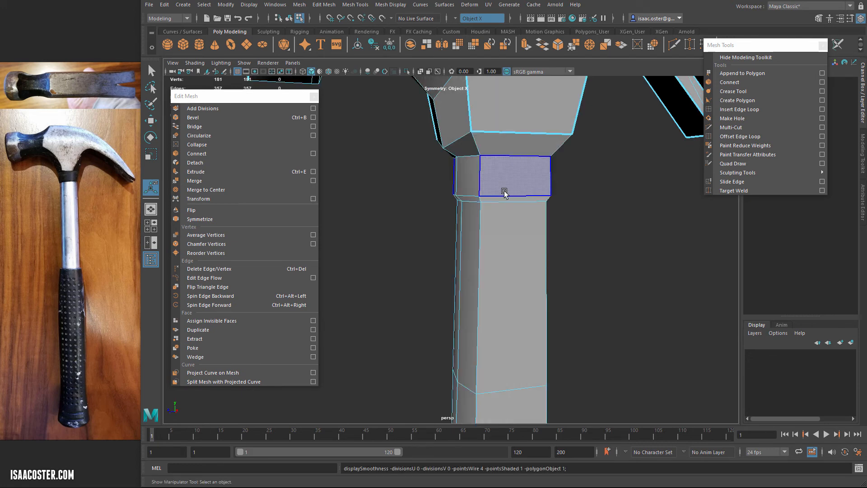
right_drag(504, 203, 504, 179)
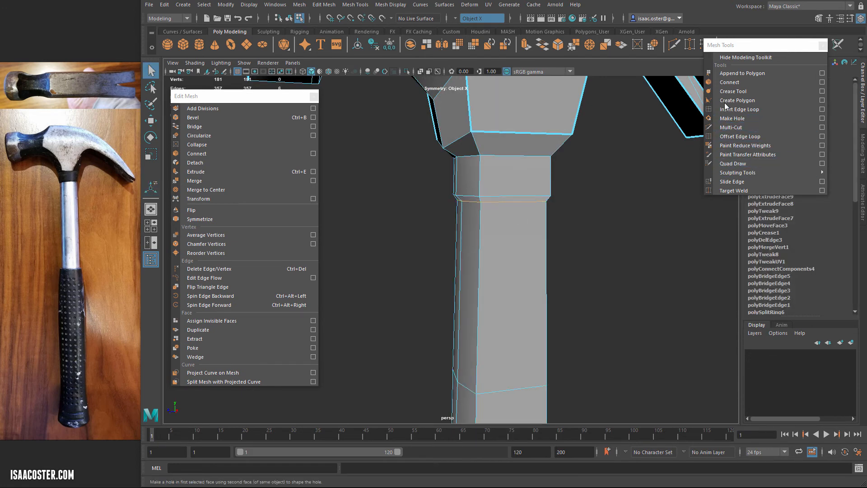
click(733, 90)
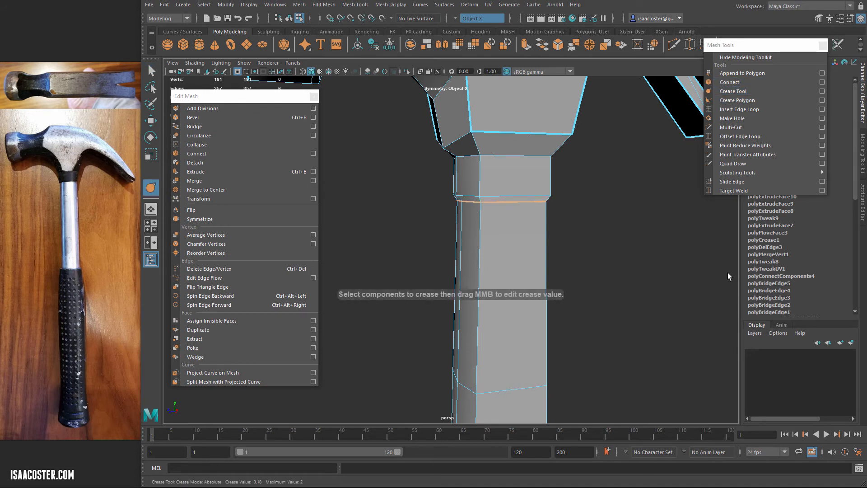
key(3)
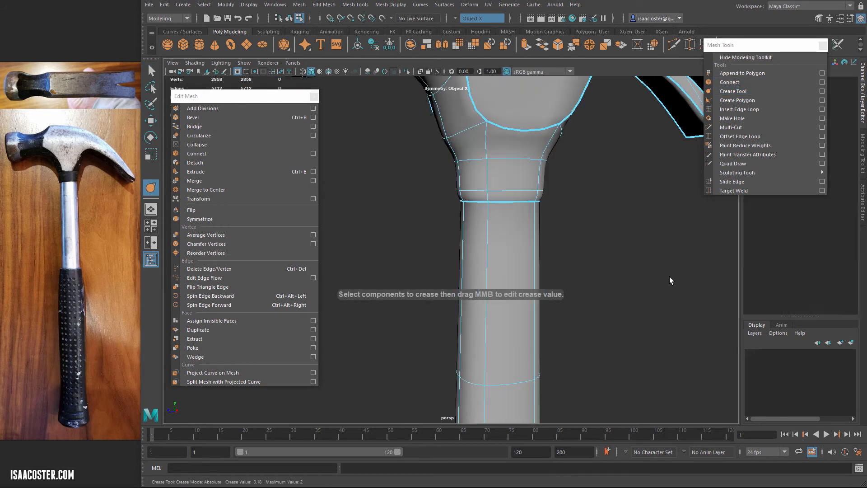
Crease the upper of the two edge loops below the head, return to object mode and deselect the hammer
double_click(526, 191)
alt+drag(684, 253, 591, 259)
alt+right_drag(591, 260, 421, 229)
alt+drag(422, 229, 424, 251)
alt+right_drag(424, 251, 378, 268)
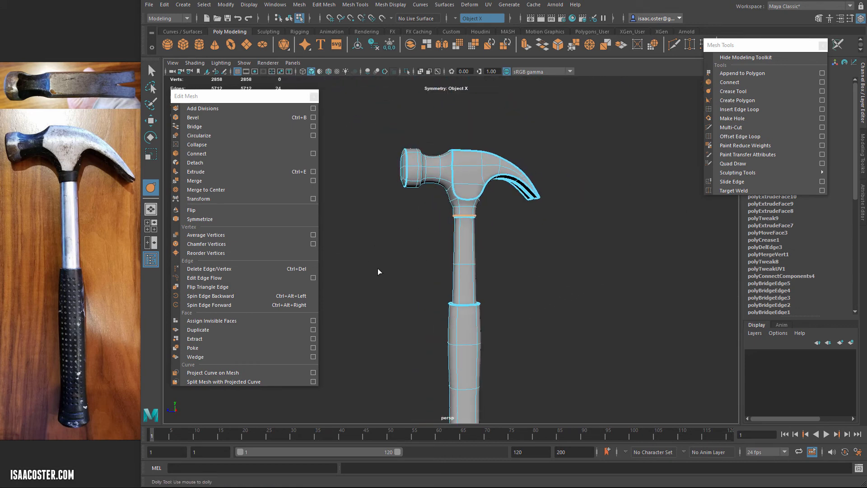
alt+middle_drag(378, 268, 414, 229)
key(F8)
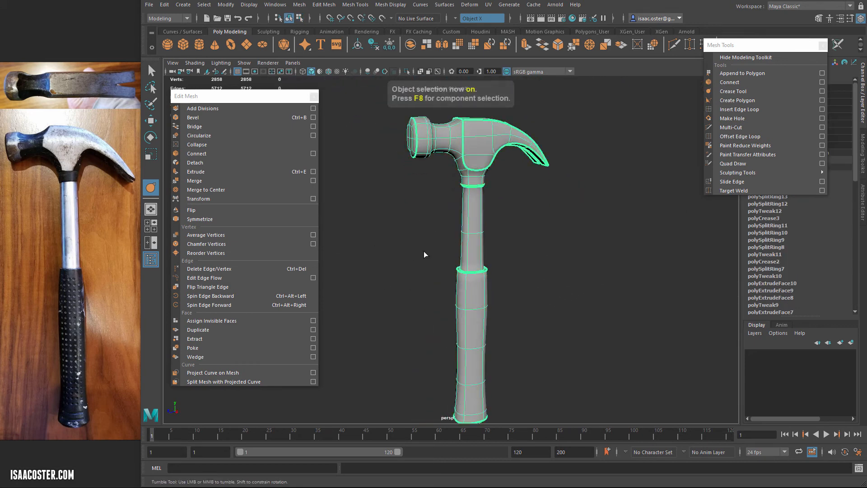
click(595, 297)
Select the vertices around the grip's upper shoulder and move them down the shaft to shorten the grip
alt+drag(595, 297, 527, 253)
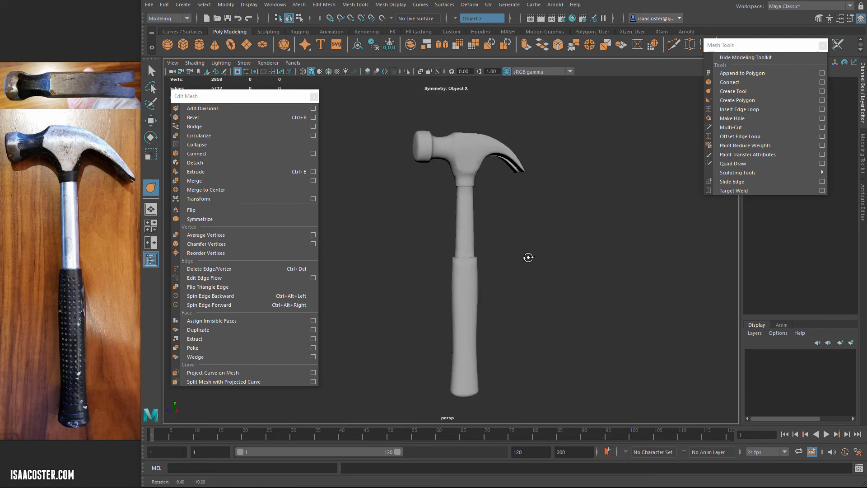
alt+middle_drag(527, 253, 495, 280)
alt+drag(495, 280, 470, 258)
right_drag(428, 265, 398, 261)
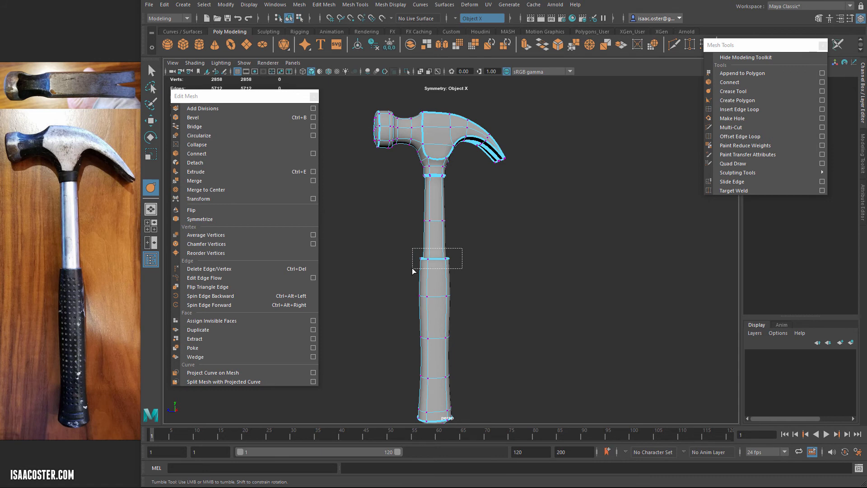
drag(412, 271, 413, 271)
alt+drag(468, 280, 394, 267)
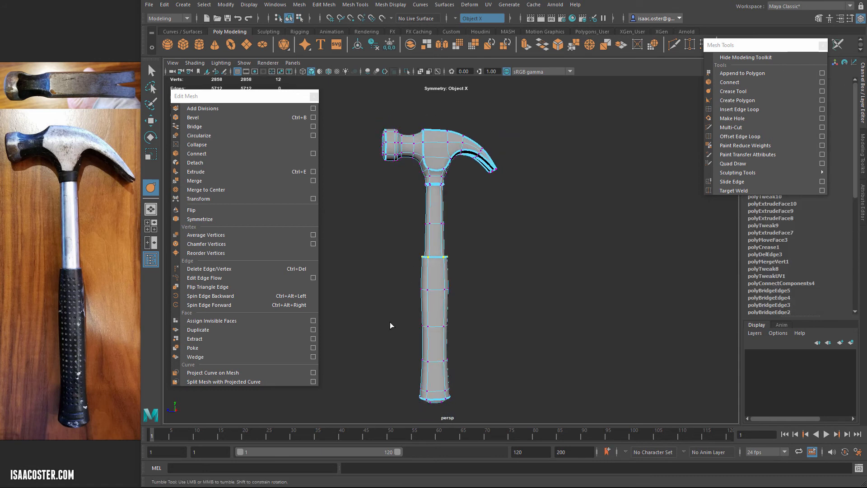
alt+drag(397, 310, 388, 315)
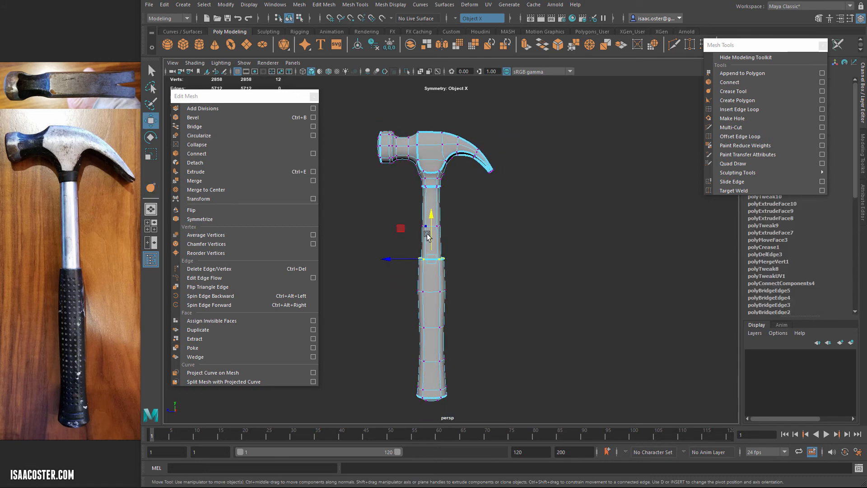
drag(427, 234, 432, 238)
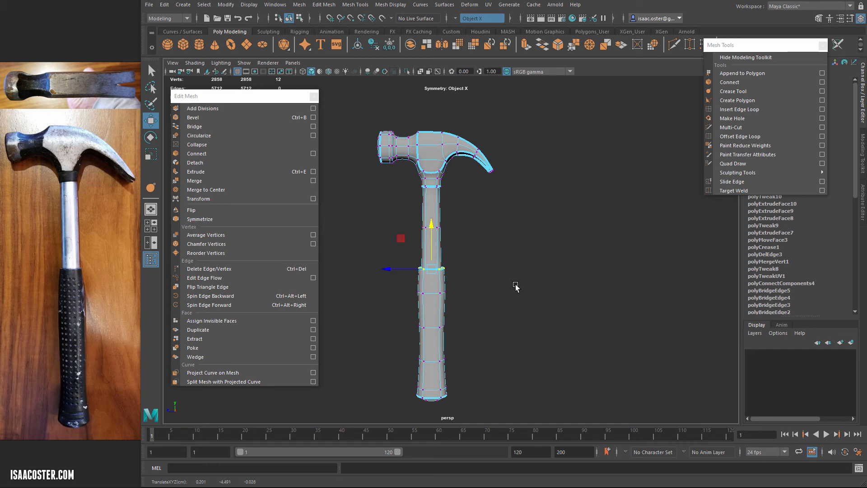
Return to object mode, deselect the hammer and inspect the smoothed shape around the head and collar
alt+drag(516, 284, 410, 161)
key(F8)
click(493, 294)
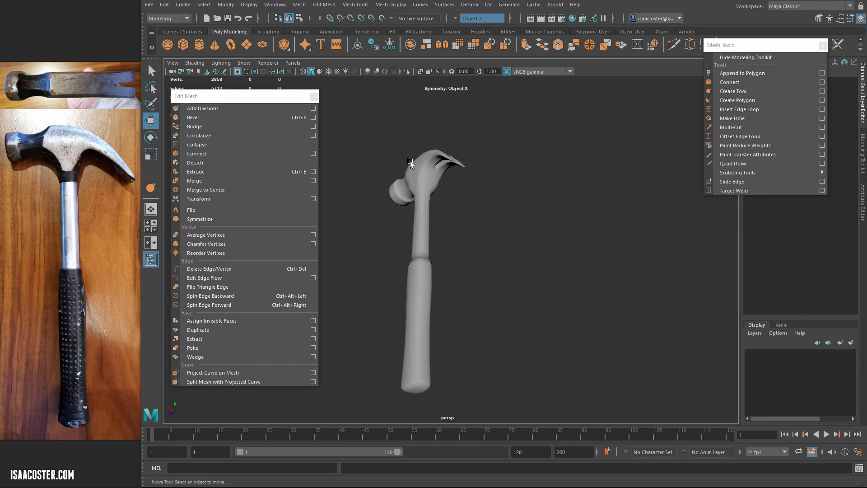
alt+right_drag(410, 161, 516, 299)
alt+right_drag(537, 303, 496, 277)
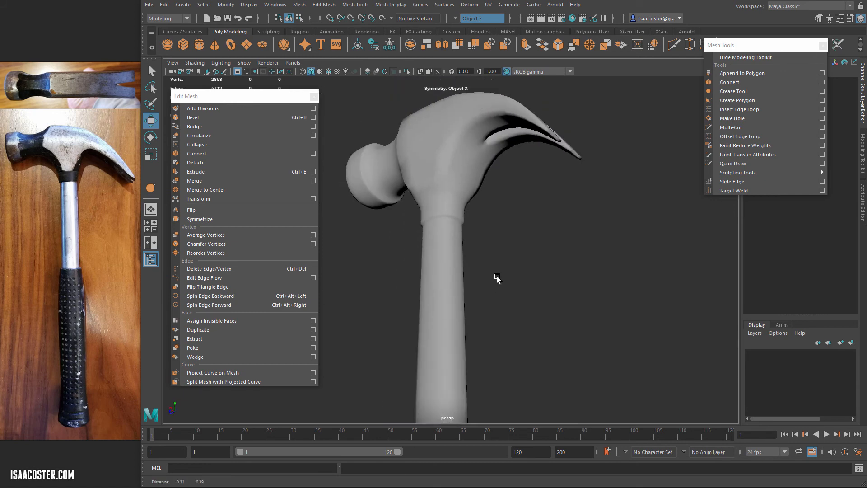
Select the horizontal edges across the lower side of the head, above the collar, and crease them
alt+drag(495, 277, 476, 189)
click(471, 186)
right_click(473, 186)
right_drag(471, 183, 479, 160)
double_click(478, 200)
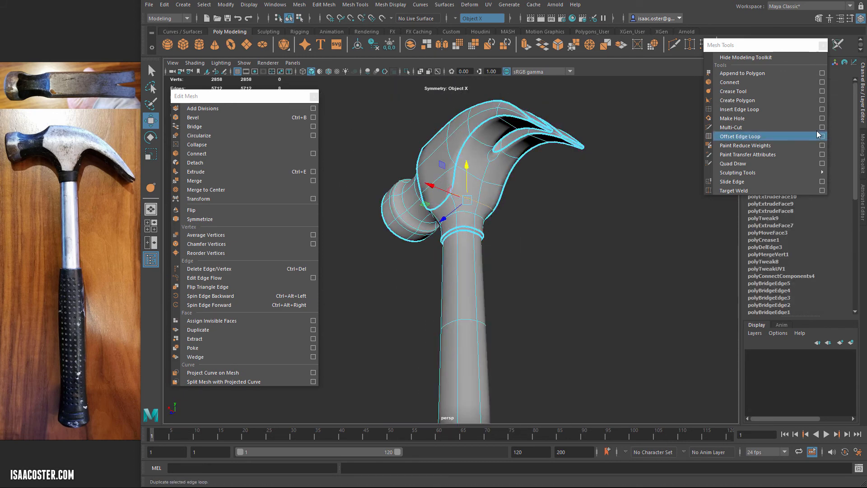
click(746, 91)
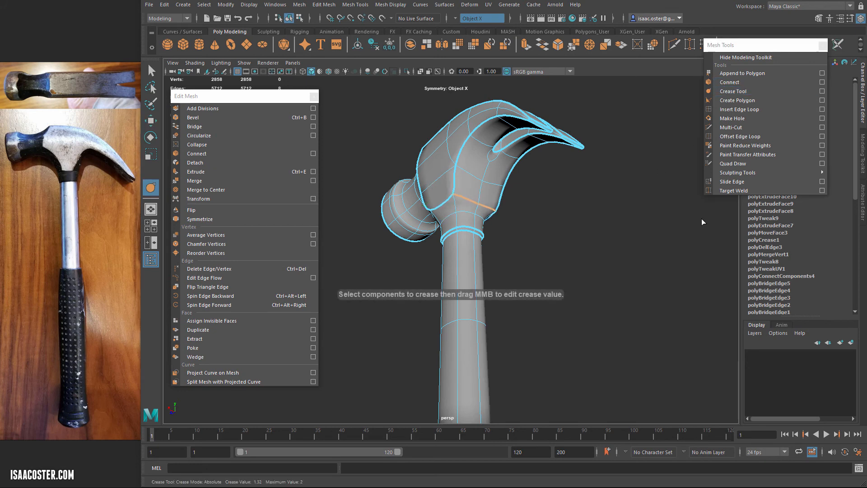
Check the creased head from several angles, then leave component mode and deselect the hammer
alt+drag(653, 238, 492, 281)
alt+right_drag(606, 275, 488, 258)
alt+drag(488, 257, 322, 243)
alt+middle_drag(529, 302, 565, 257)
alt+right_drag(565, 256, 489, 245)
alt+drag(489, 245, 495, 239)
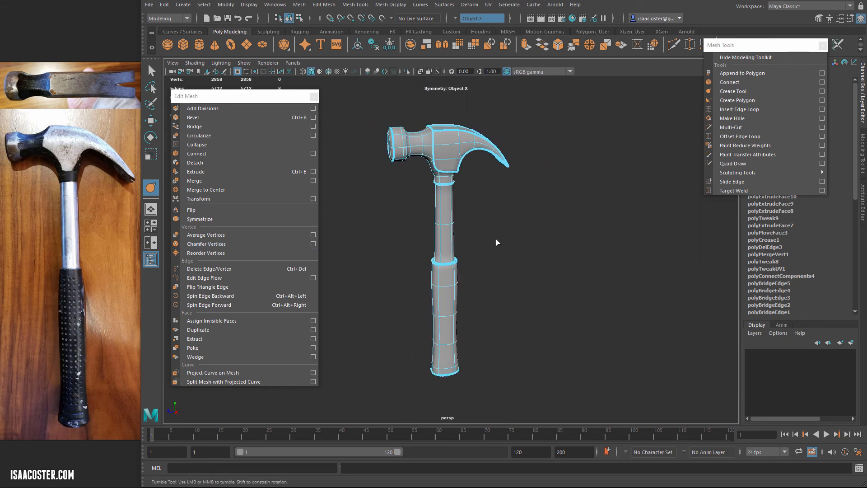
key(F8)
click(500, 245)
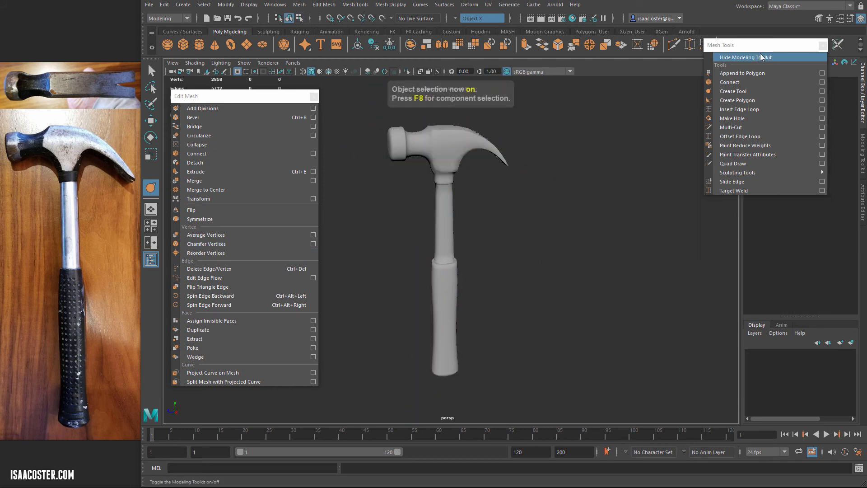
Move the floating Mesh Tools window off the channel box and select the hammer
drag(767, 46, 605, 182)
click(449, 154)
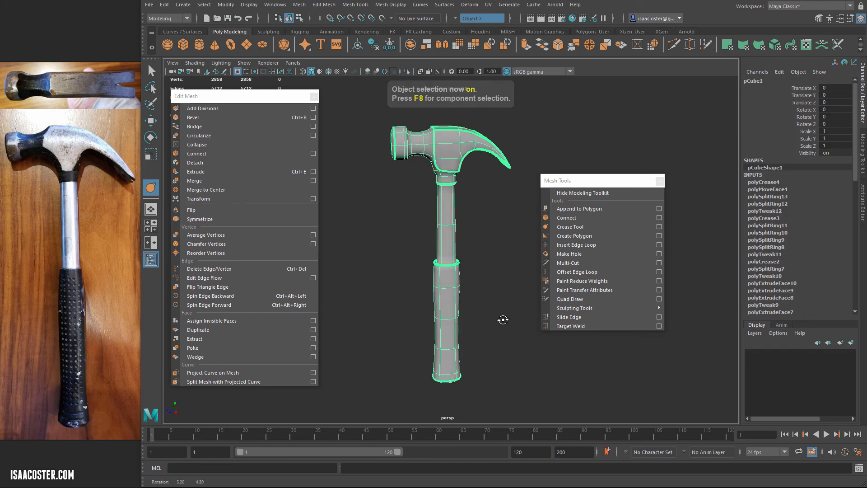
Review the hammer's full construction history, from the newest operation down to the original cube
scroll(773, 192, down, 10)
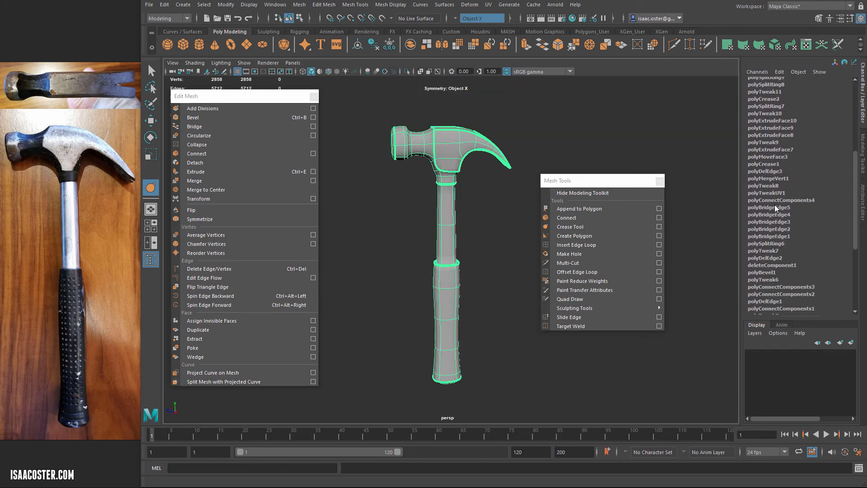
scroll(775, 206, up, 10)
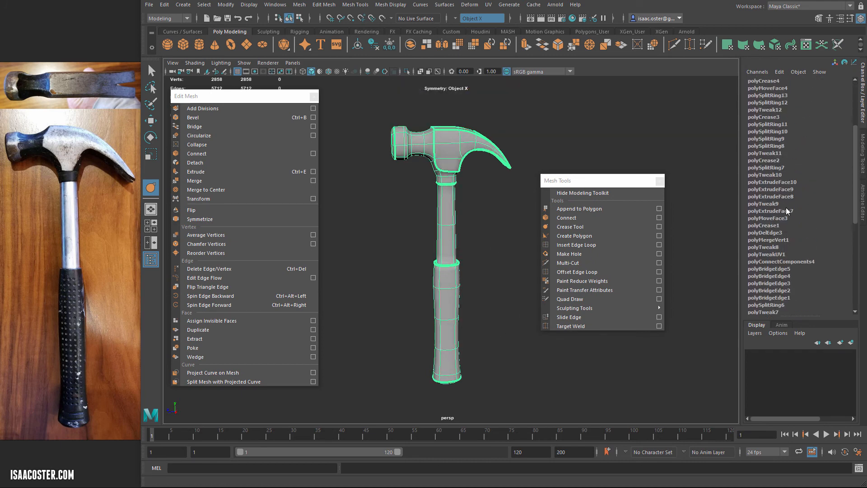
scroll(780, 201, down, 12)
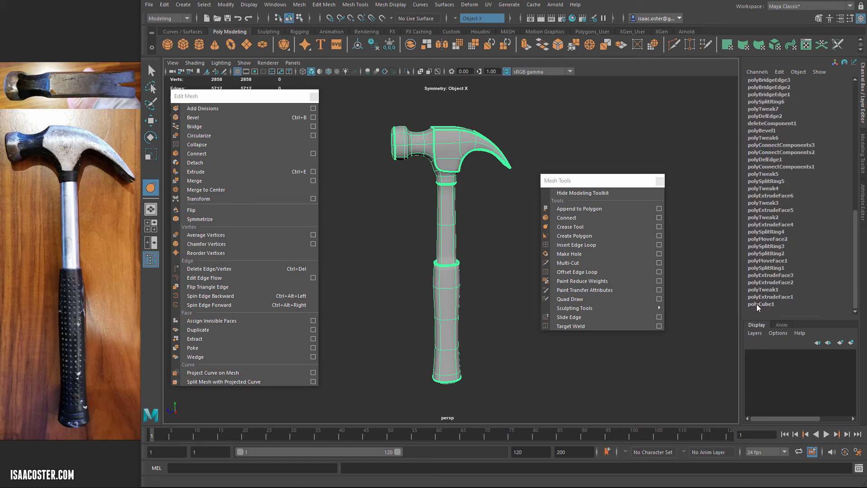
alt+drag(493, 267, 511, 268)
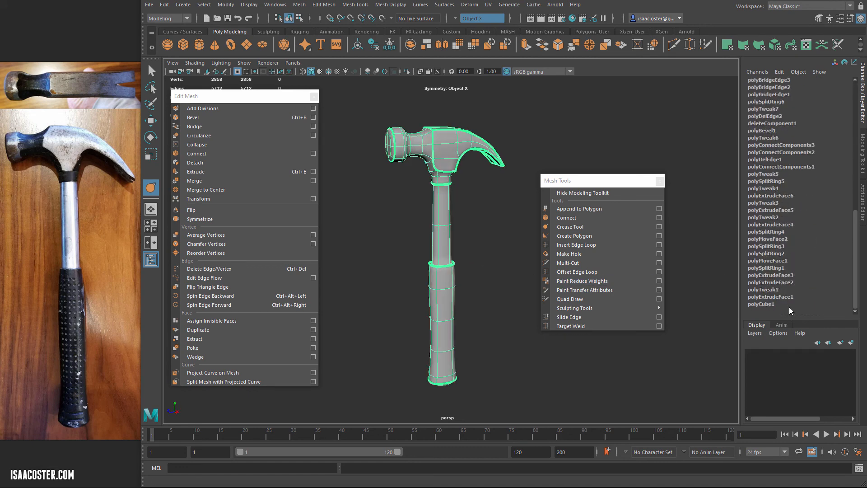
scroll(784, 295, up, 1)
scroll(784, 294, up, 10)
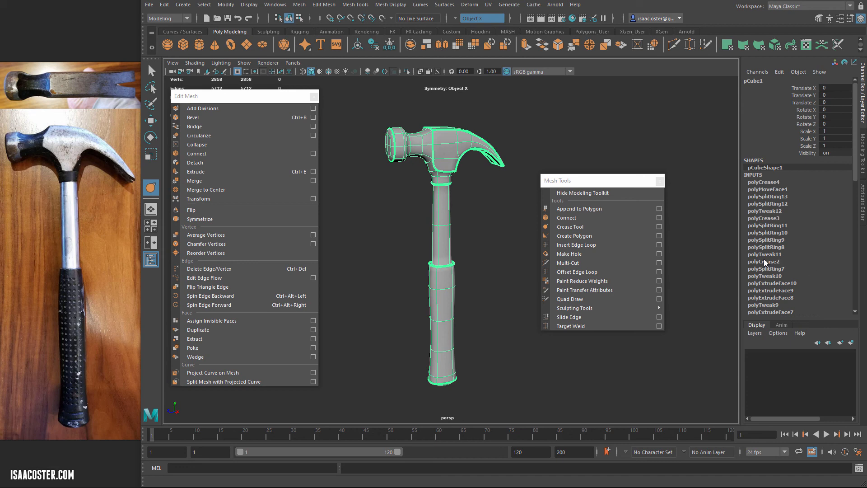
scroll(778, 270, down, 8)
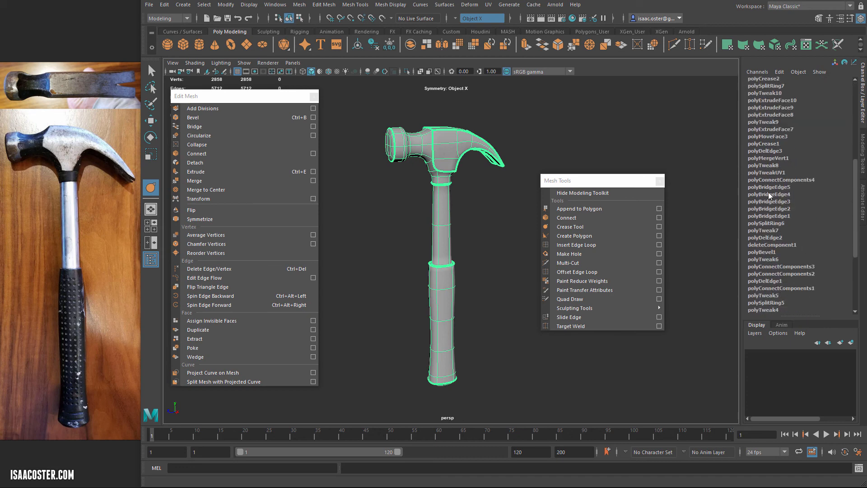
scroll(766, 210, down, 6)
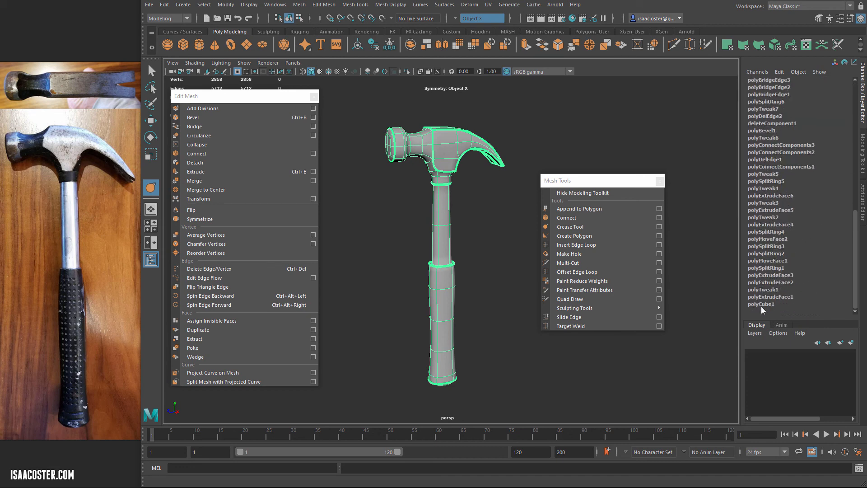
scroll(790, 233, up, 15)
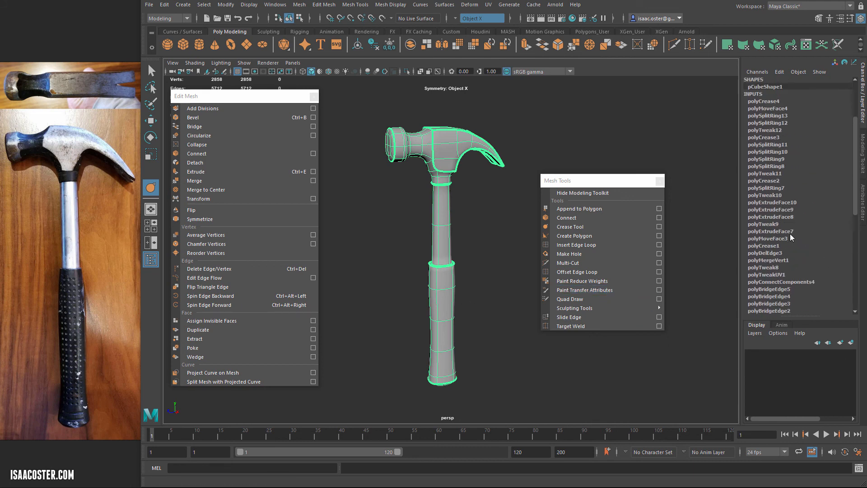
alt+drag(475, 289, 426, 230)
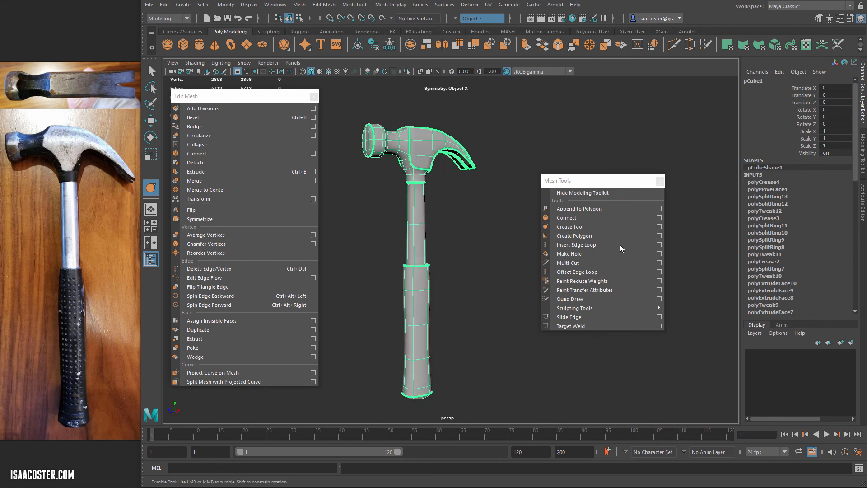
Delete the construction history of the selected hammer
alt+drag(482, 220, 490, 242)
click(168, 4)
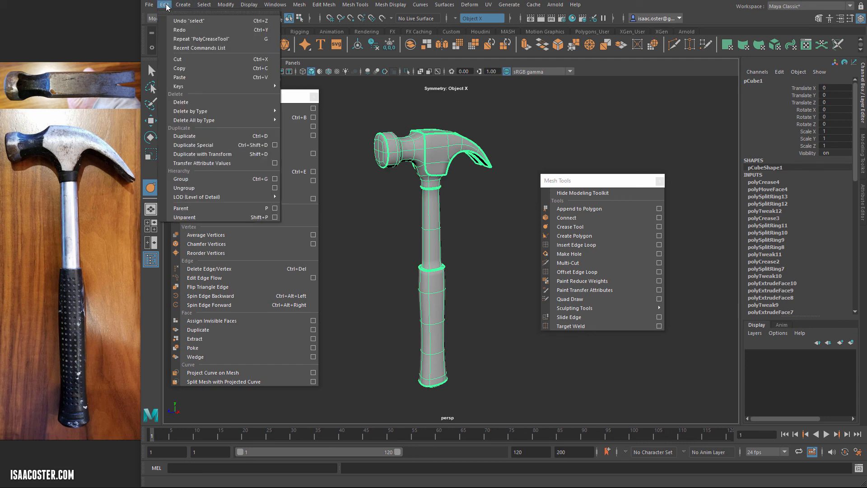
mouse_move(265, 113)
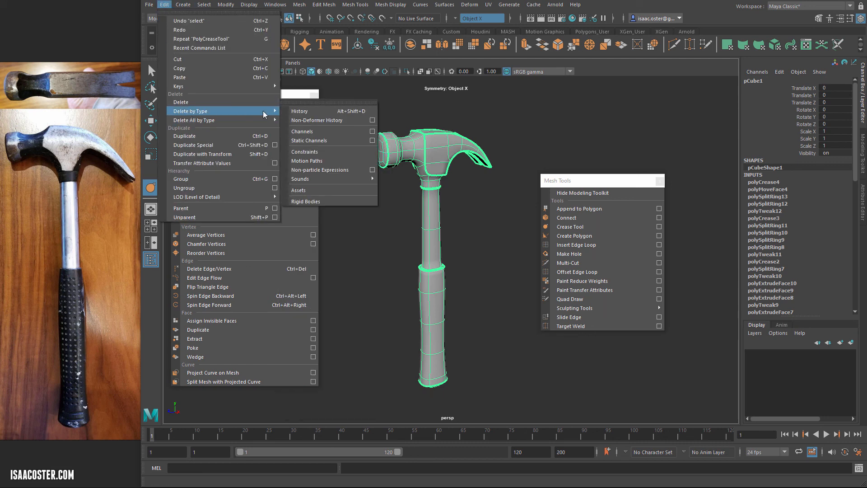
click(318, 112)
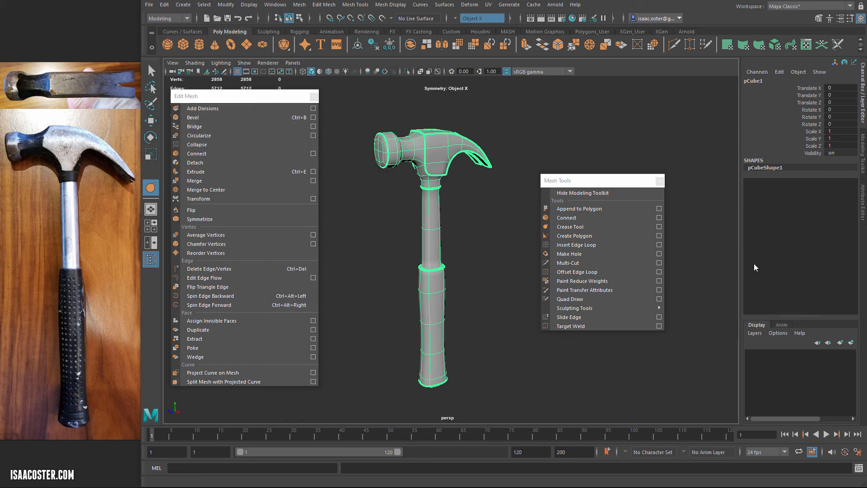
Deselect the hammer and inspect the complete smoothed model against the reference photos
mouse_move(448, 260)
alt+mouse_down()
mouse_move(442, 217)
mouse_move(460, 262)
mouse_move(354, 269)
mouse_move(460, 270)
alt+mouse_up()
click(459, 259)
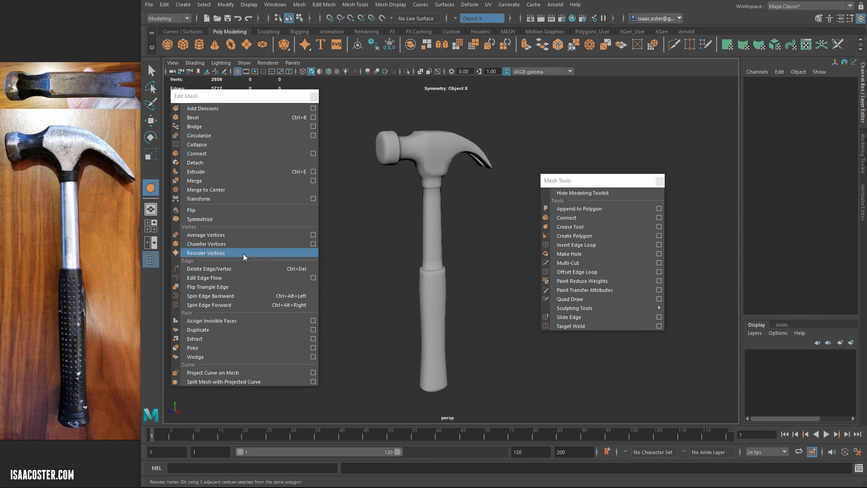
mouse_move(365, 262)
alt+mouse_down()
mouse_move(327, 255)
mouse_move(376, 263)
alt+mouse_up()
alt+middle_drag(375, 264, 368, 251)
alt+drag(368, 252, 397, 262)
alt+middle_drag(397, 261, 411, 282)
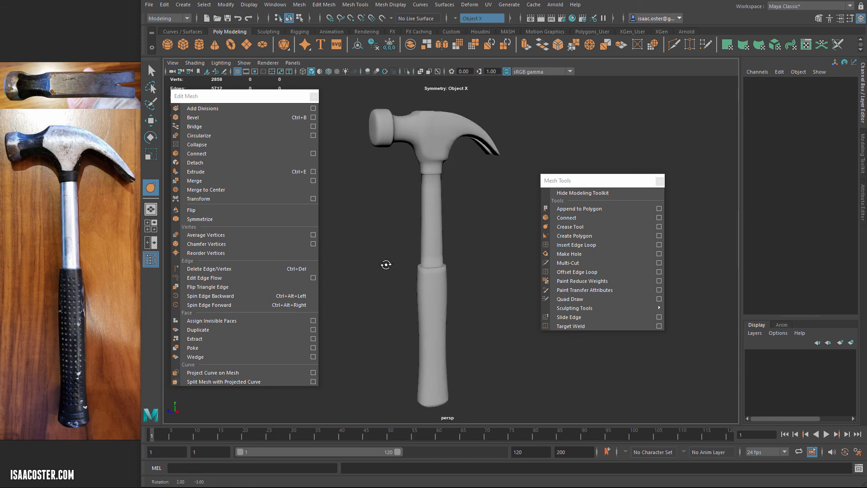